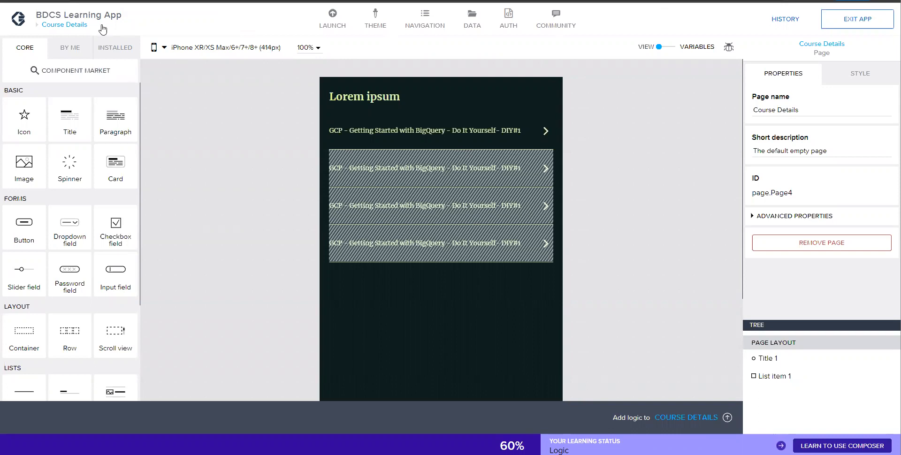
Open the AUTH settings page, where no authentication method is enabled yet
{"action": "left_click", "coordinate": [516, 26]}
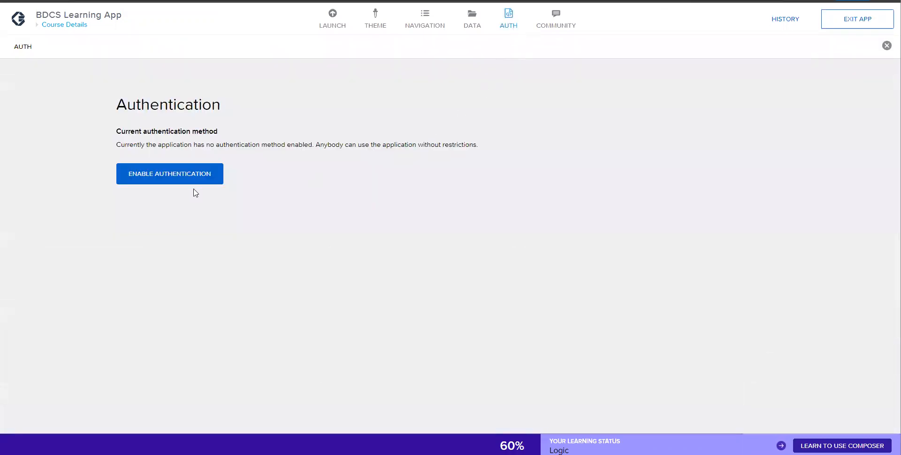
Enable authentication using the Google Firebase email/password method
{"action": "left_click", "coordinate": [170, 178]}
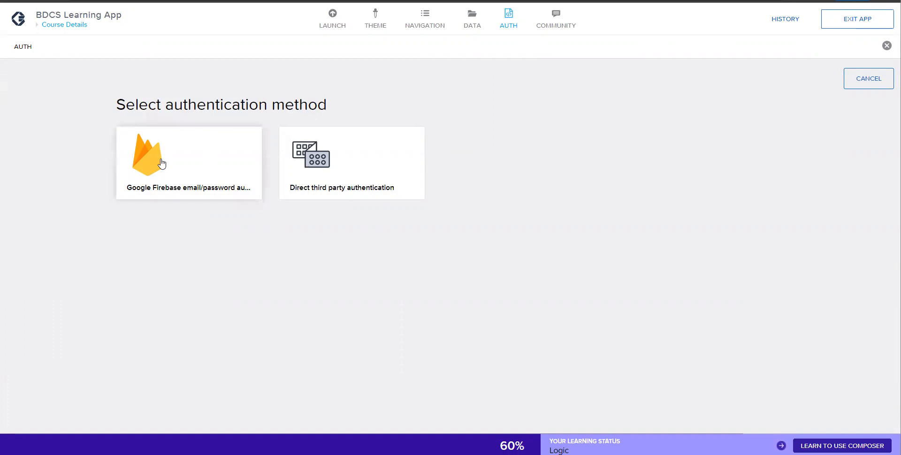
{"action": "left_click", "coordinate": [231, 190]}
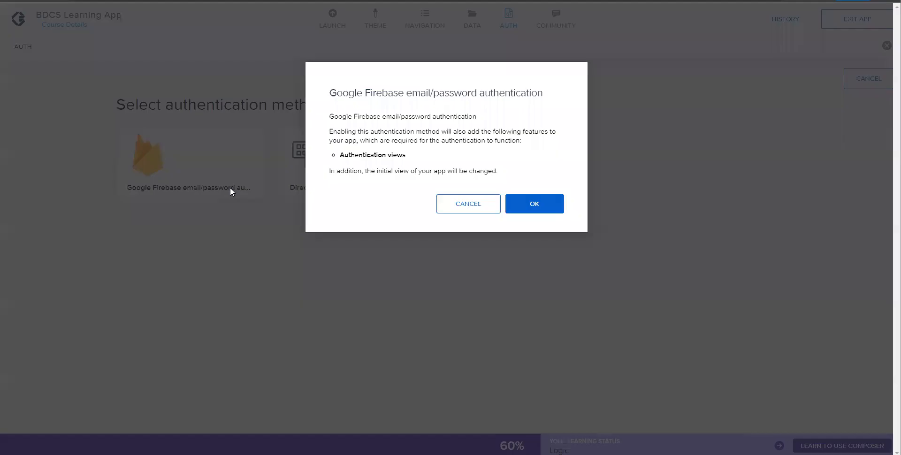
{"action": "left_click_drag", "start_coordinate": [328, 115], "coordinate": [522, 166]}
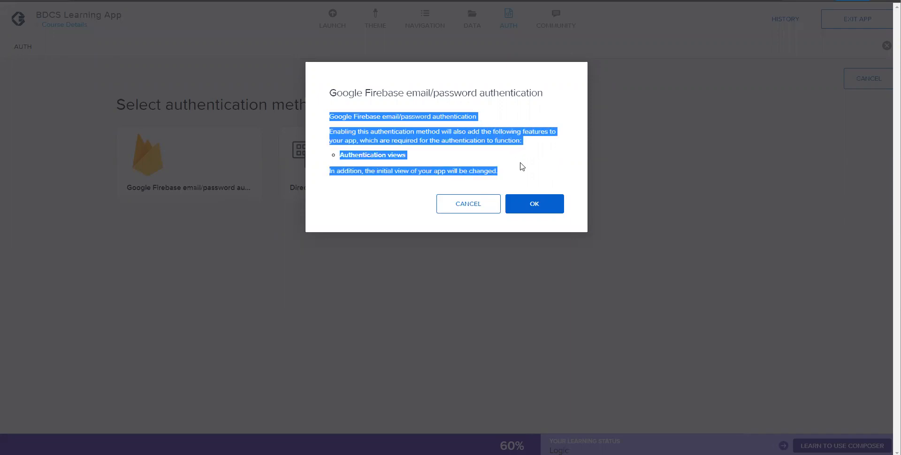
{"action": "left_click", "coordinate": [370, 119]}
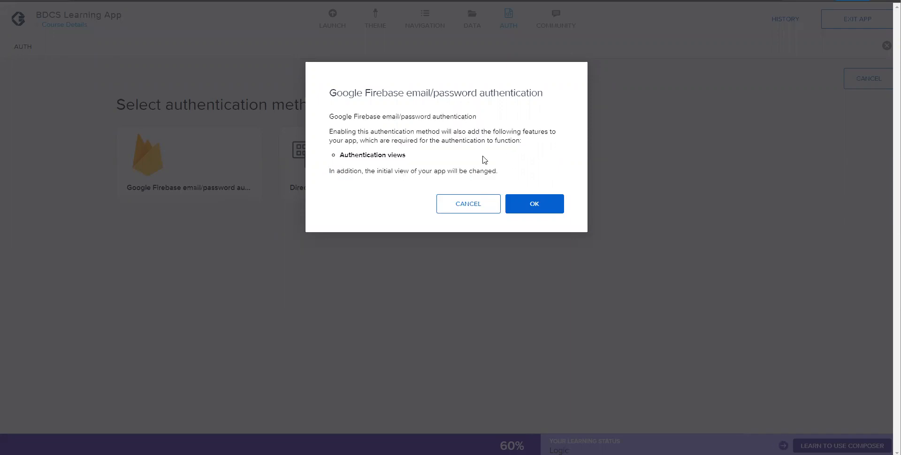
{"action": "left_click", "coordinate": [535, 204]}
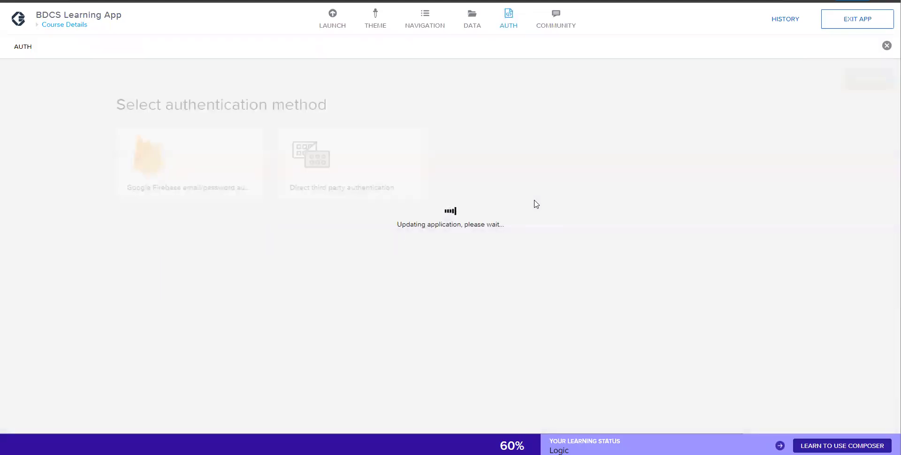
Keep Firebase Authentication as the initial view and go to the data configurator
{"action": "scroll", "coordinate": [461, 224], "scroll_direction": "down", "scroll_amount": 1}
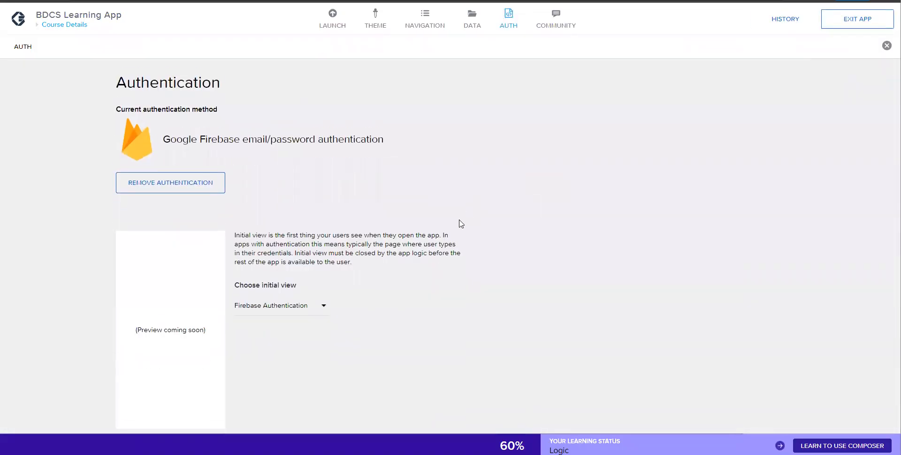
{"action": "scroll", "coordinate": [461, 224], "scroll_direction": "up", "scroll_amount": 1}
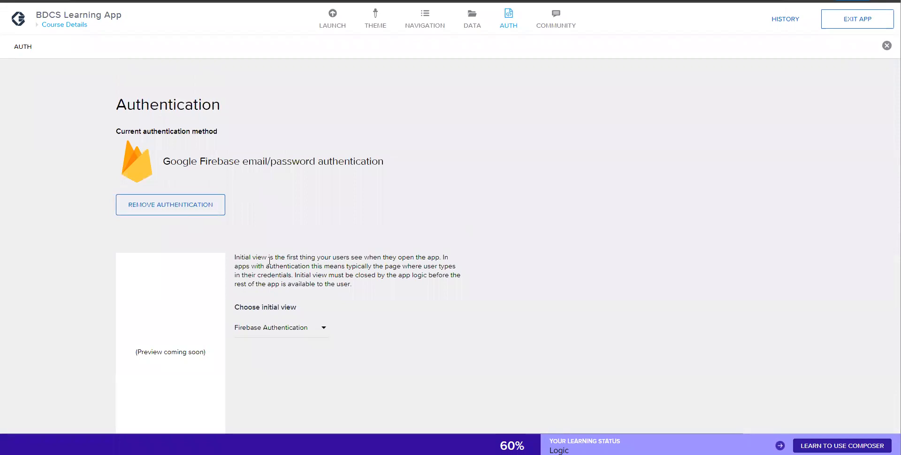
{"action": "scroll", "coordinate": [277, 319], "scroll_direction": "down", "scroll_amount": 2}
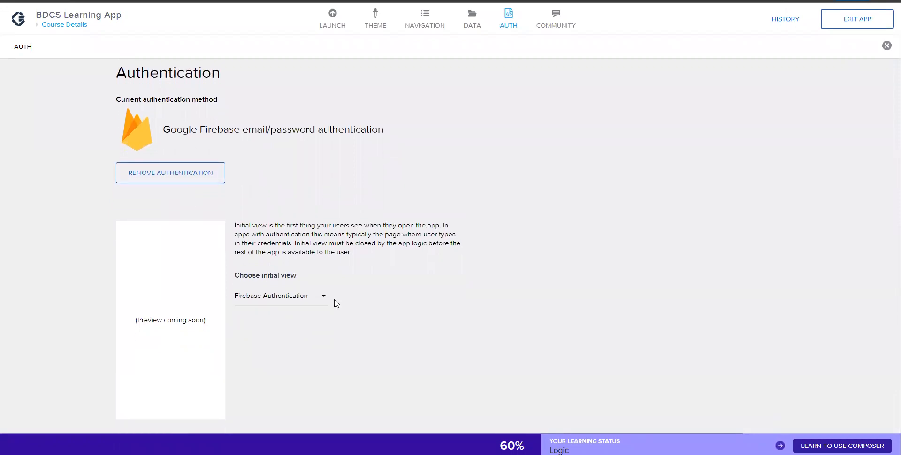
{"action": "left_click", "coordinate": [317, 297]}
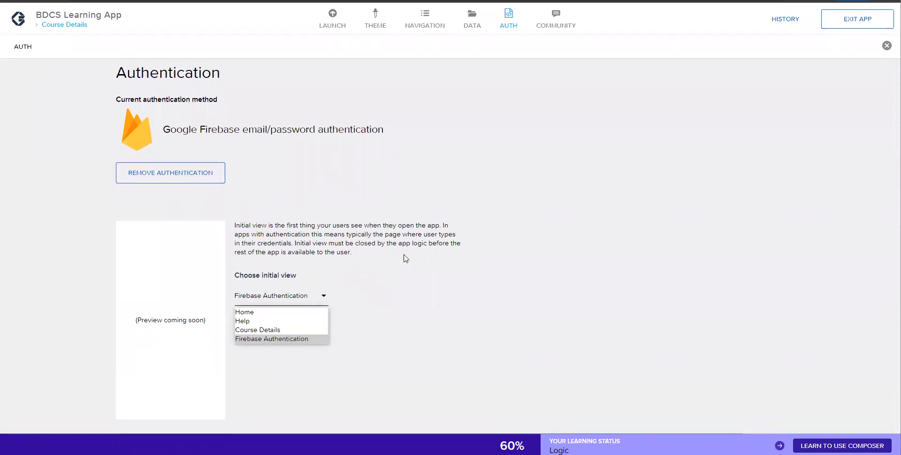
{"action": "left_click", "coordinate": [461, 252]}
{"action": "scroll", "coordinate": [461, 251], "scroll_direction": "up", "scroll_amount": 2}
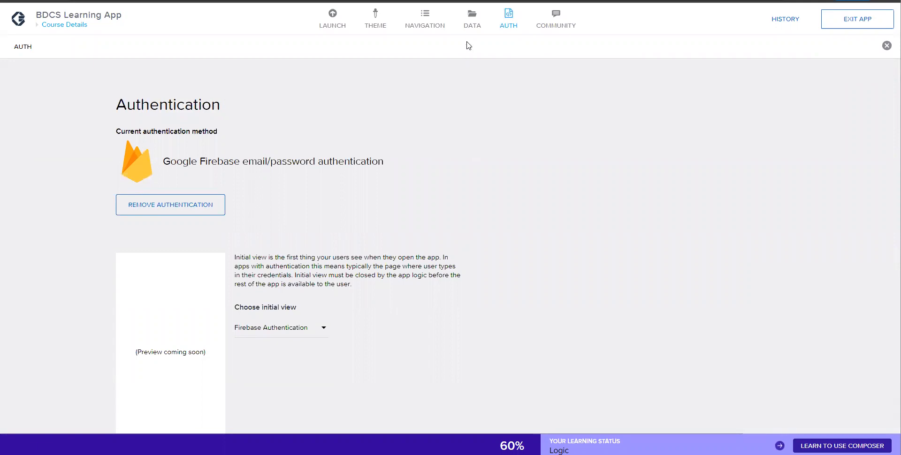
{"action": "left_click", "coordinate": [472, 21]}
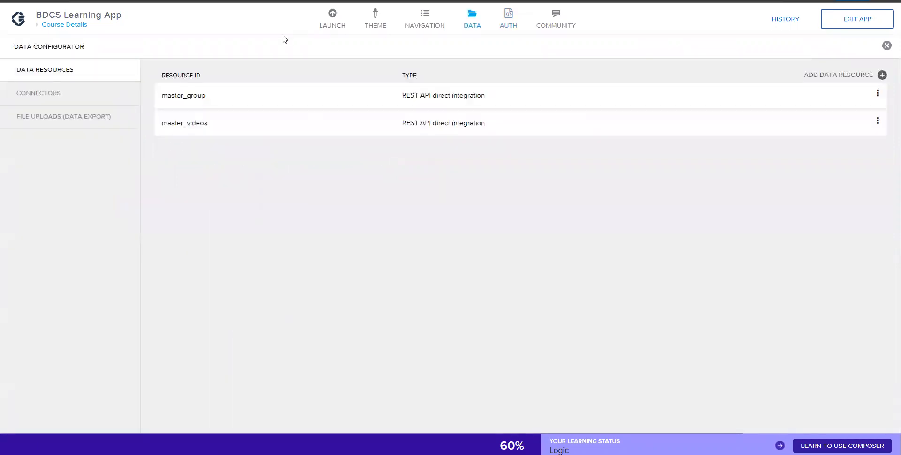
Turn on the Google Firebase toggle under CONNECTORS
{"action": "left_click", "coordinate": [72, 99]}
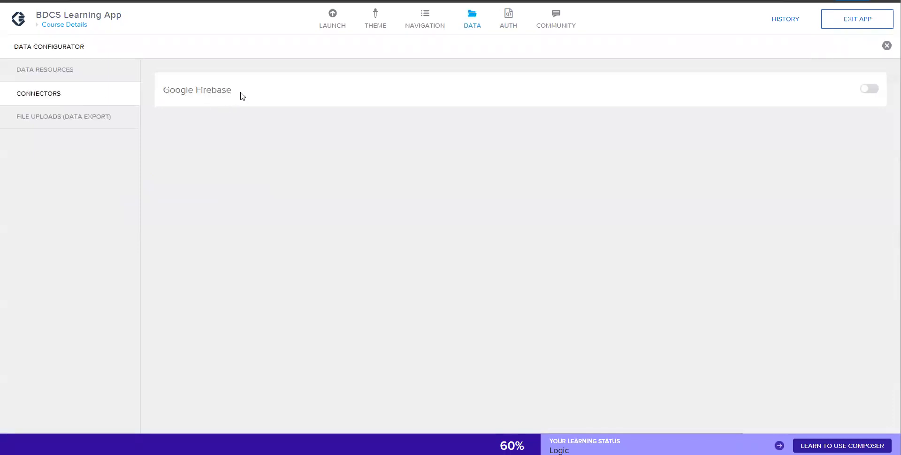
{"action": "left_click", "coordinate": [874, 92]}
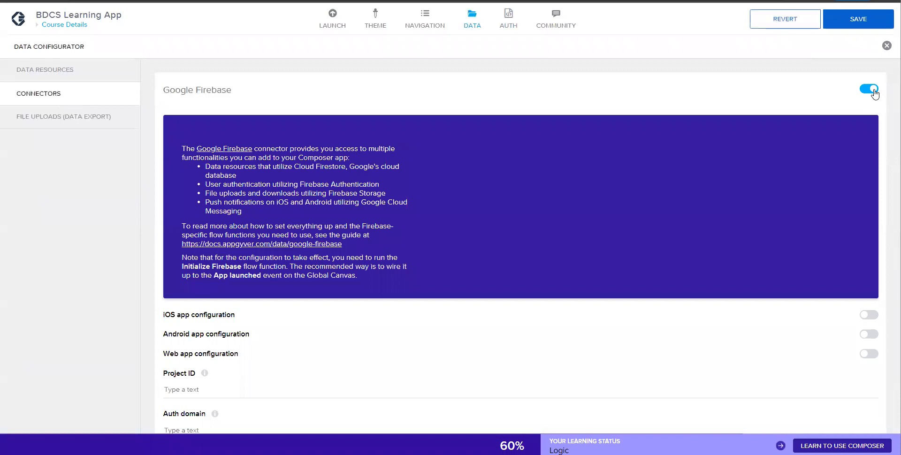
{"action": "scroll", "coordinate": [595, 221], "scroll_direction": "down", "scroll_amount": 3}
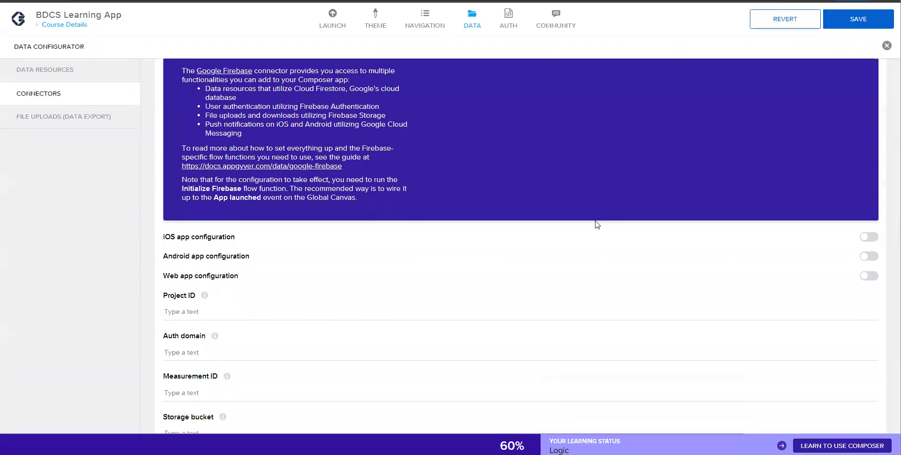
{"action": "scroll", "coordinate": [595, 222], "scroll_direction": "up", "scroll_amount": 1}
{"action": "scroll", "coordinate": [595, 221], "scroll_direction": "down", "scroll_amount": 1}
{"action": "scroll", "coordinate": [595, 222], "scroll_direction": "up", "scroll_amount": 1}
{"action": "scroll", "coordinate": [595, 221], "scroll_direction": "down", "scroll_amount": 1}
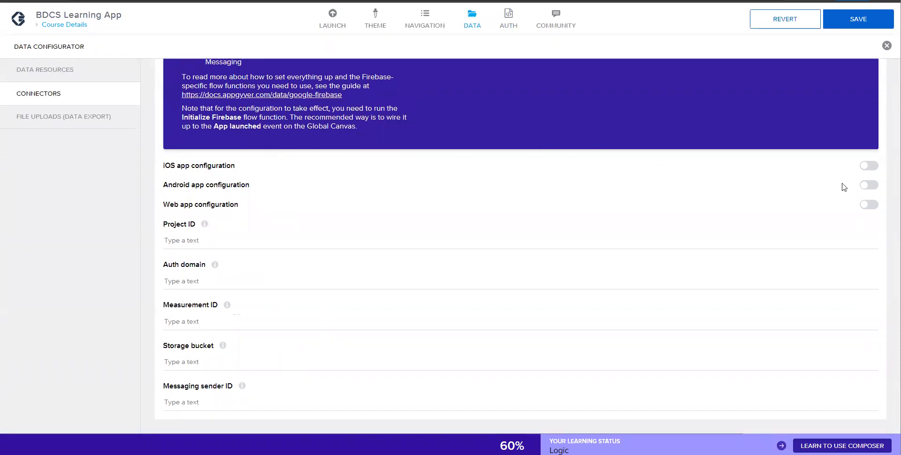
Enable both the Android app and Web app configurations for the Firebase connector
{"action": "left_click", "coordinate": [876, 186]}
{"action": "scroll", "coordinate": [852, 211], "scroll_direction": "down", "scroll_amount": 3}
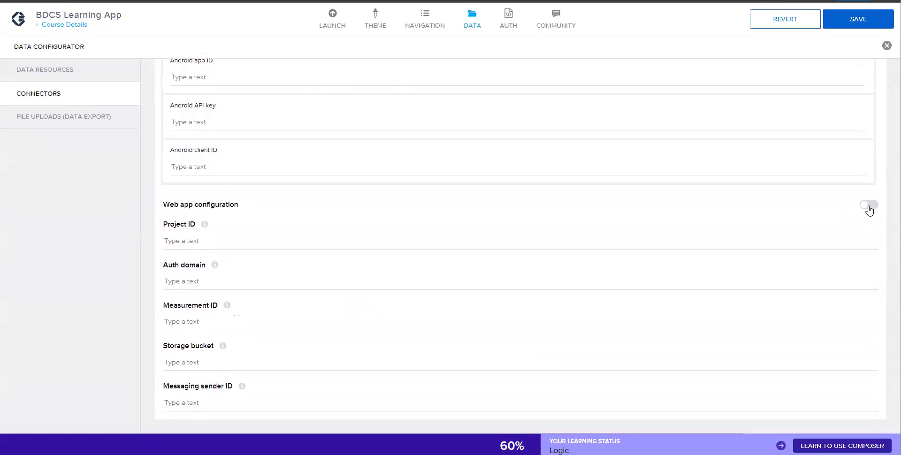
{"action": "left_click", "coordinate": [869, 207]}
{"action": "scroll", "coordinate": [870, 214], "scroll_direction": "up", "scroll_amount": 1}
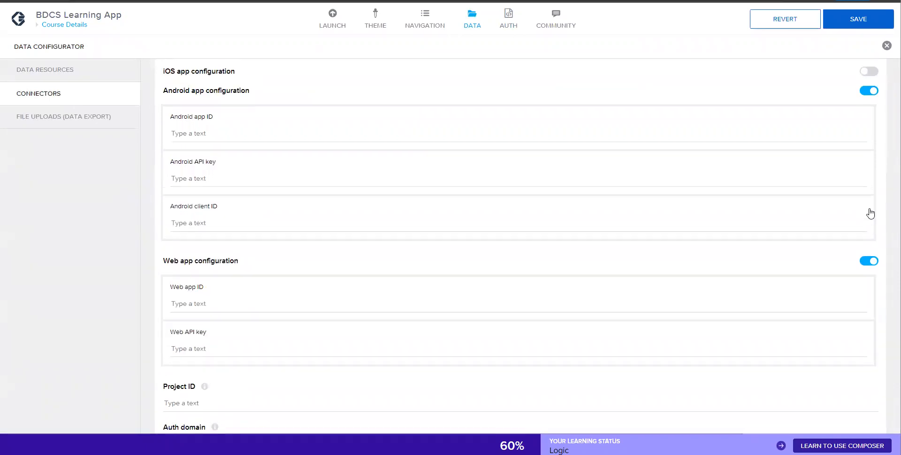
{"action": "scroll", "coordinate": [845, 209], "scroll_direction": "up", "scroll_amount": 1}
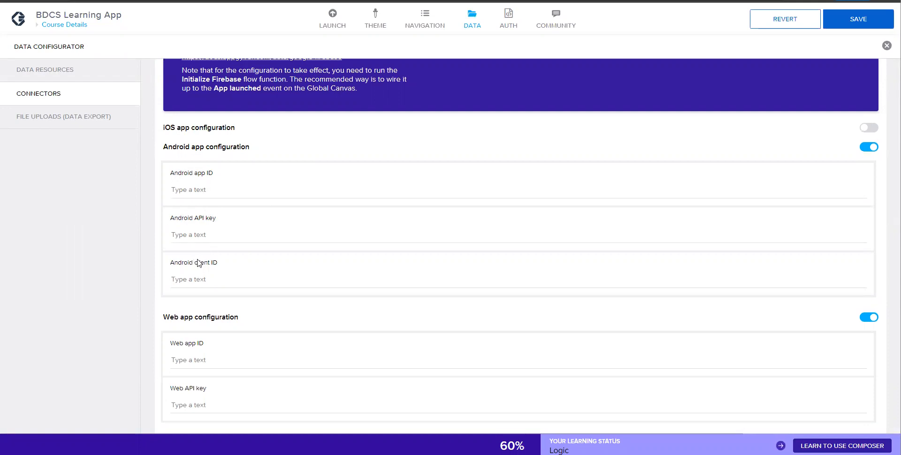
{"action": "scroll", "coordinate": [204, 263], "scroll_direction": "down", "scroll_amount": 2}
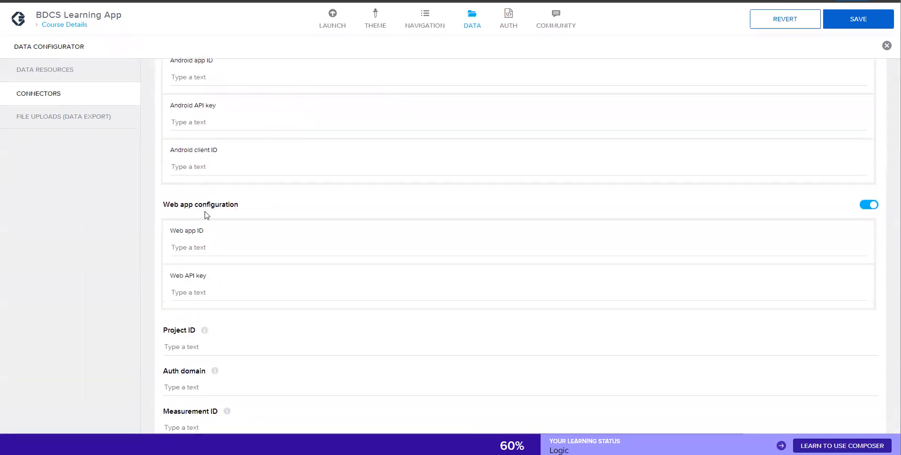
{"action": "scroll", "coordinate": [203, 225], "scroll_direction": "down", "scroll_amount": 2}
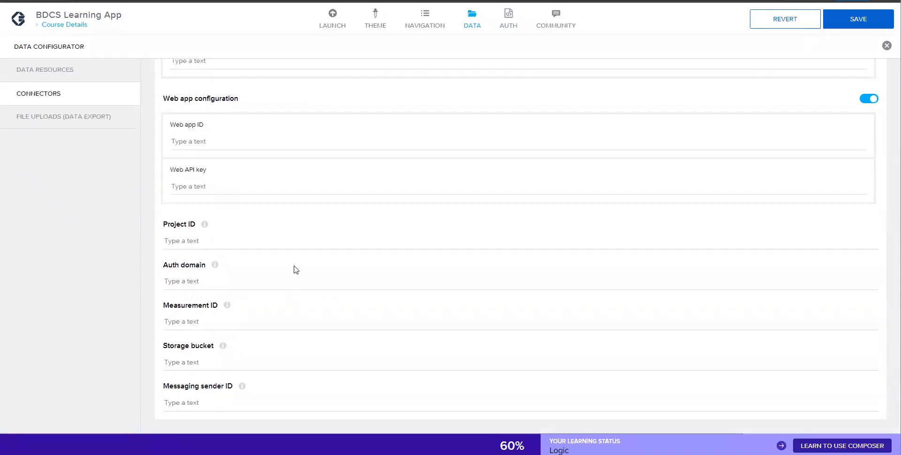
{"action": "scroll", "coordinate": [296, 268], "scroll_direction": "up", "scroll_amount": 4}
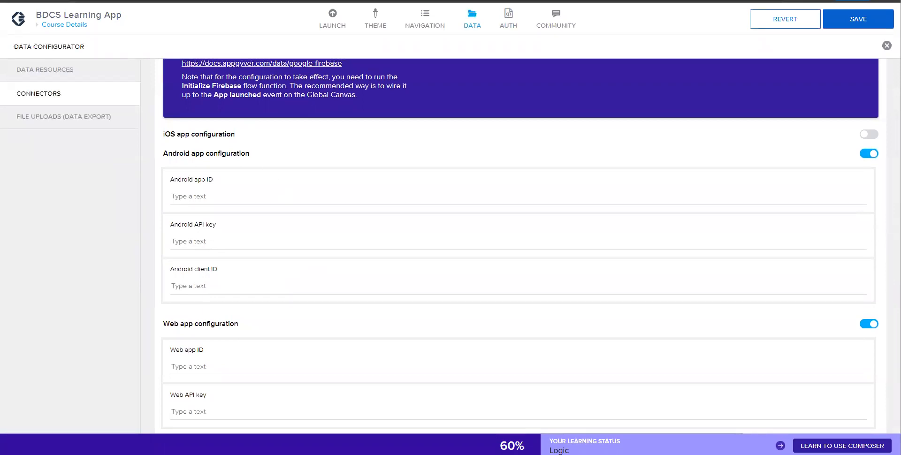
{"action": "left_click", "coordinate": [162, 1]}
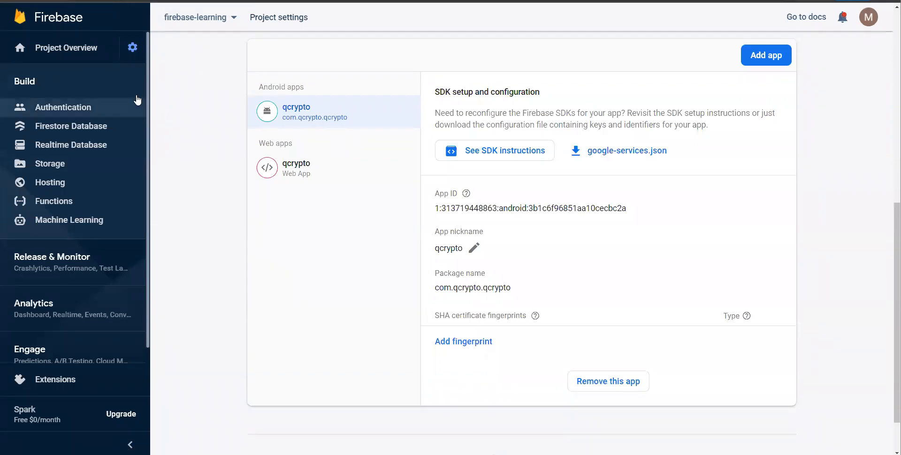
Open Authentication for the firebase-learning project and get it started
{"action": "left_click", "coordinate": [69, 108]}
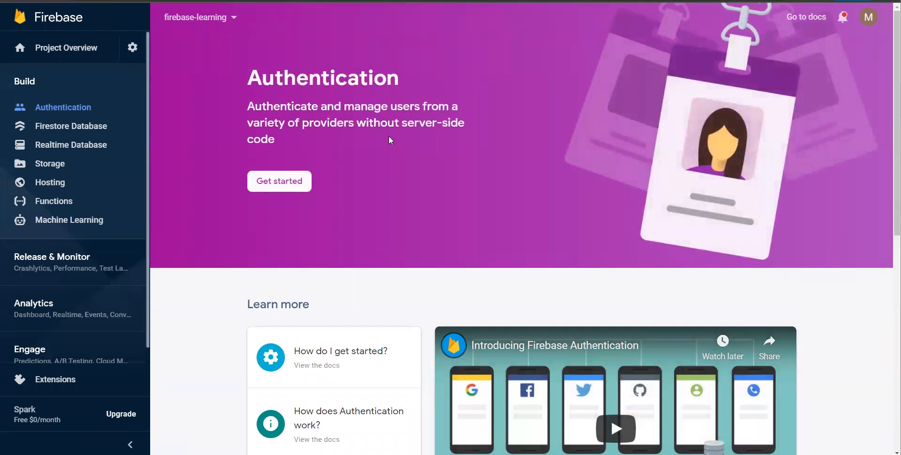
{"action": "left_click", "coordinate": [295, 183]}
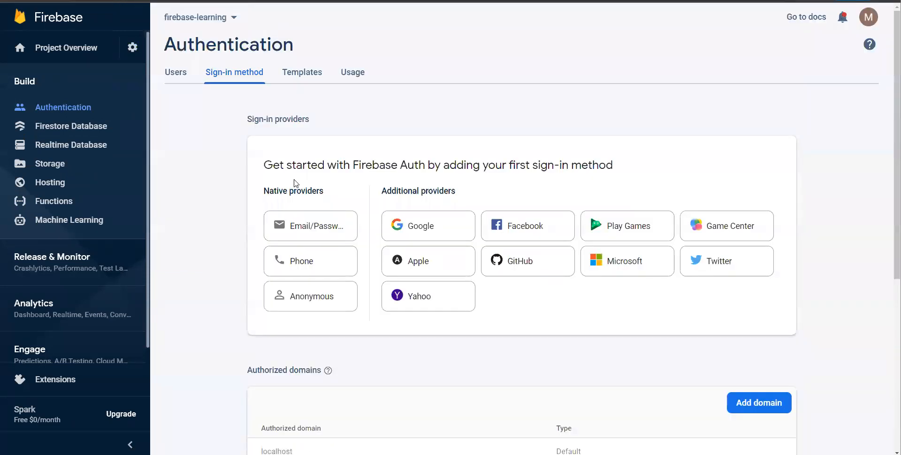
{"action": "scroll", "coordinate": [215, 157], "scroll_direction": "down", "scroll_amount": 4}
{"action": "scroll", "coordinate": [216, 157], "scroll_direction": "up", "scroll_amount": 5}
Review the sign-in methods, then show the still-empty Users list
{"action": "left_click", "coordinate": [178, 73]}
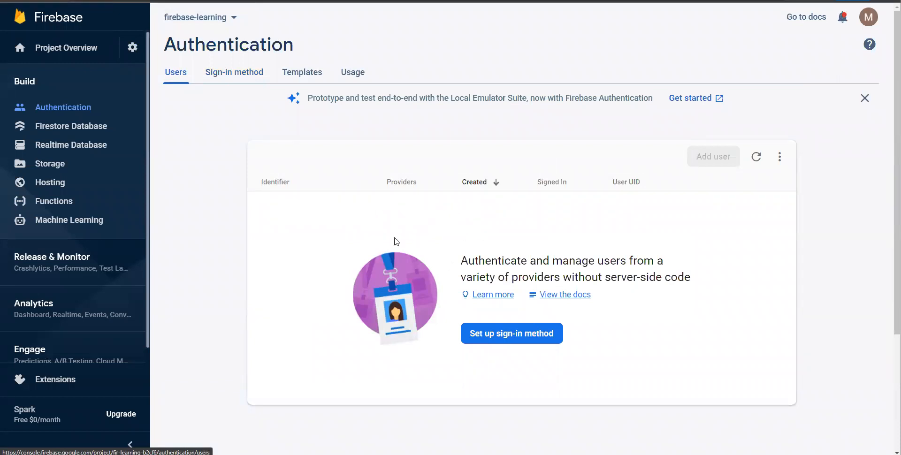
{"action": "left_click", "coordinate": [499, 338]}
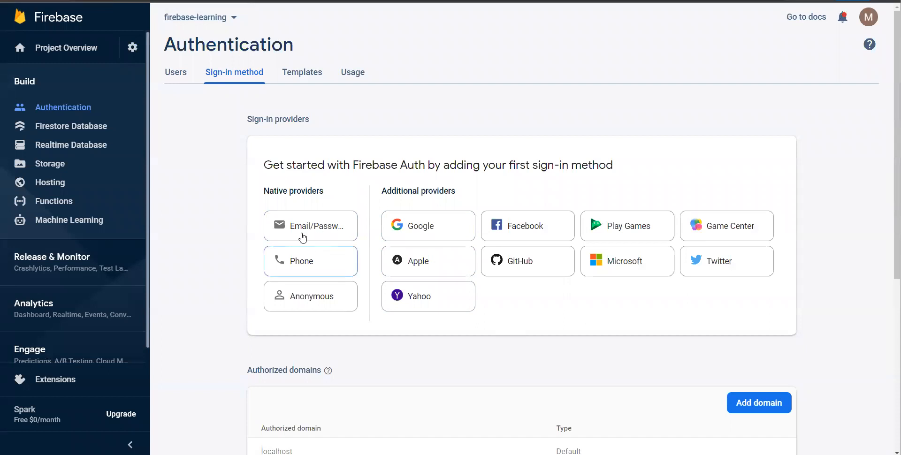
{"action": "scroll", "coordinate": [342, 263], "scroll_direction": "down", "scroll_amount": 5}
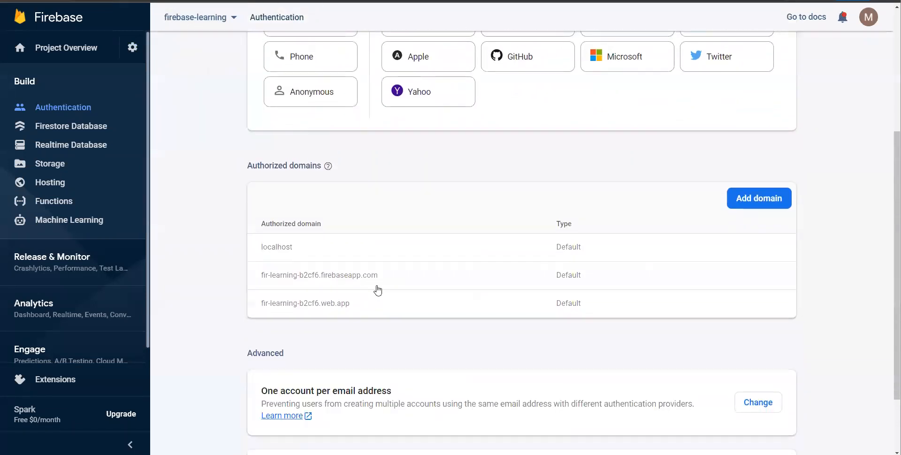
{"action": "scroll", "coordinate": [375, 288], "scroll_direction": "up", "scroll_amount": 3}
{"action": "scroll", "coordinate": [376, 288], "scroll_direction": "up", "scroll_amount": 2}
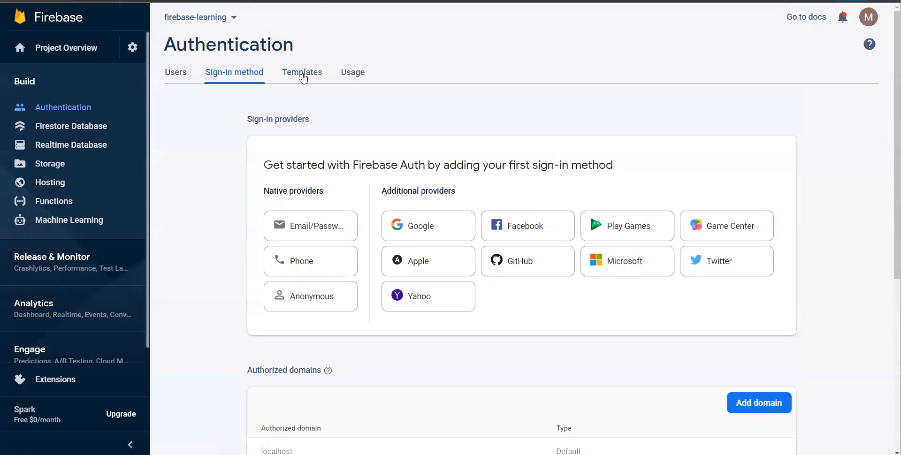
{"action": "left_click", "coordinate": [170, 74]}
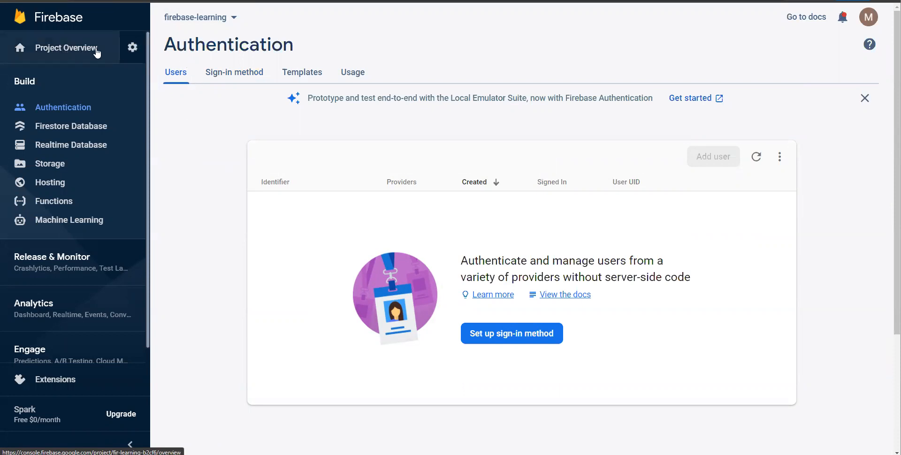
{"action": "left_click", "coordinate": [130, 51]}
Open the firebase-learning project settings page
{"action": "left_click", "coordinate": [172, 52]}
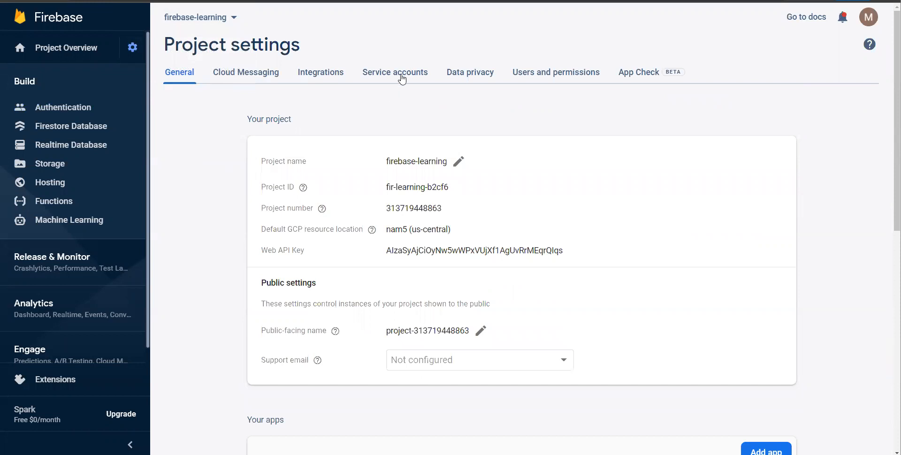
{"action": "scroll", "coordinate": [394, 110], "scroll_direction": "down", "scroll_amount": 5}
{"action": "scroll", "coordinate": [394, 111], "scroll_direction": "up", "scroll_amount": 5}
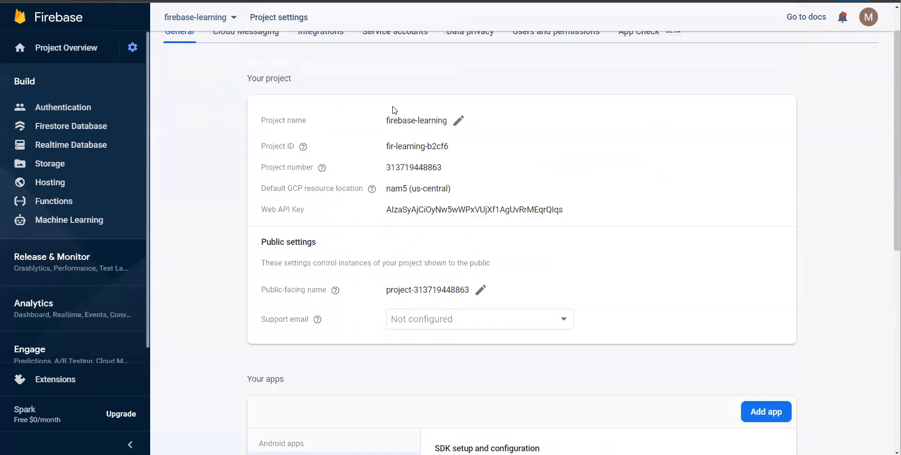
{"action": "scroll", "coordinate": [188, 137], "scroll_direction": "down", "scroll_amount": 7}
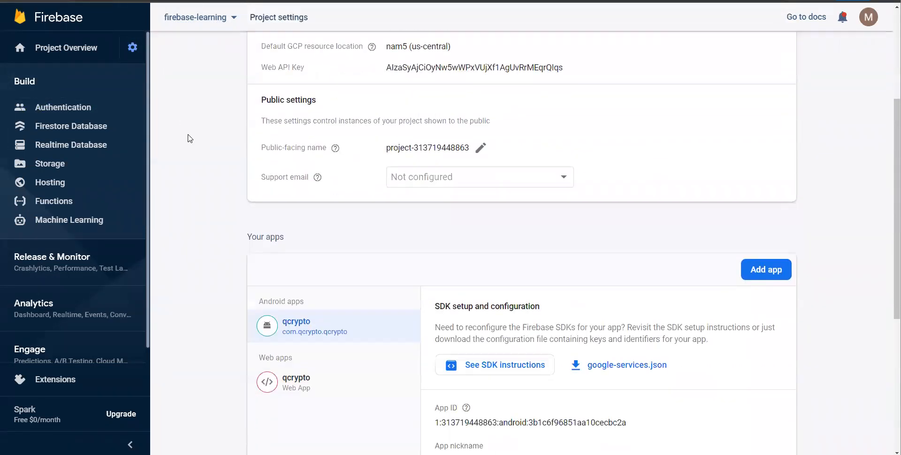
{"action": "scroll", "coordinate": [188, 137], "scroll_direction": "down", "scroll_amount": 3}
{"action": "scroll", "coordinate": [223, 145], "scroll_direction": "up", "scroll_amount": 2}
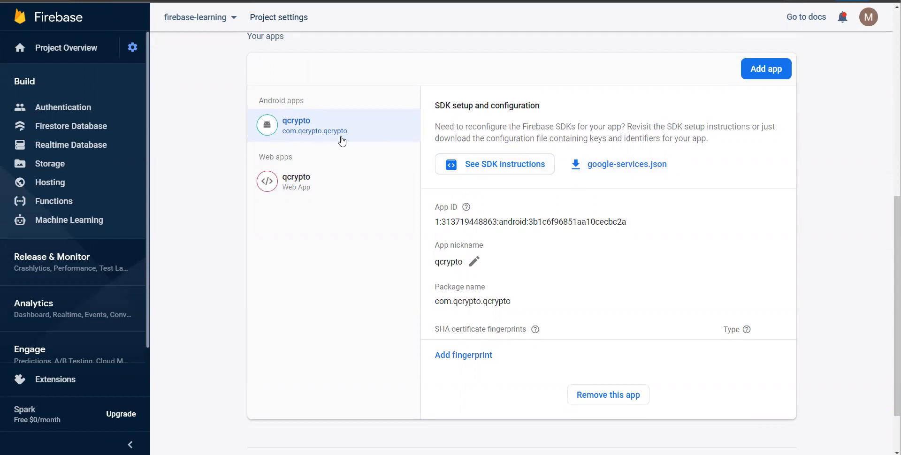
View the qcrypto web app and Android app entries under Your apps
{"action": "left_click", "coordinate": [334, 182]}
{"action": "scroll", "coordinate": [334, 182], "scroll_direction": "up", "scroll_amount": 5}
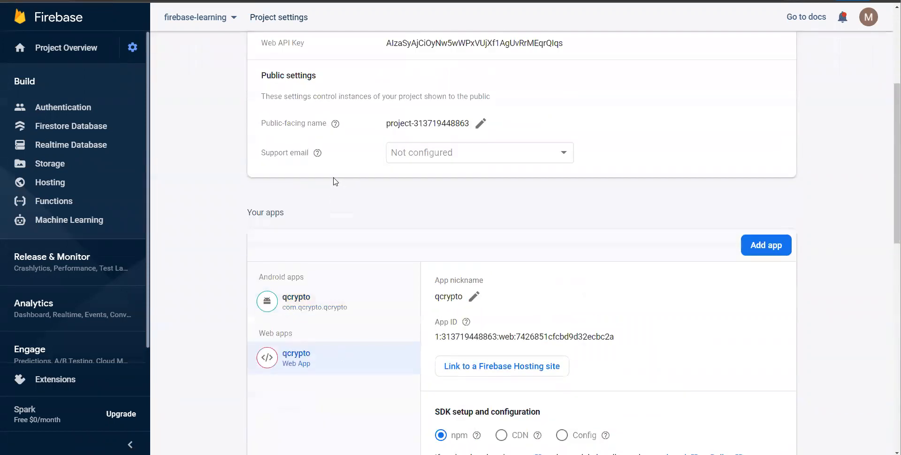
{"action": "scroll", "coordinate": [334, 182], "scroll_direction": "down", "scroll_amount": 4}
{"action": "scroll", "coordinate": [334, 182], "scroll_direction": "down", "scroll_amount": 4}
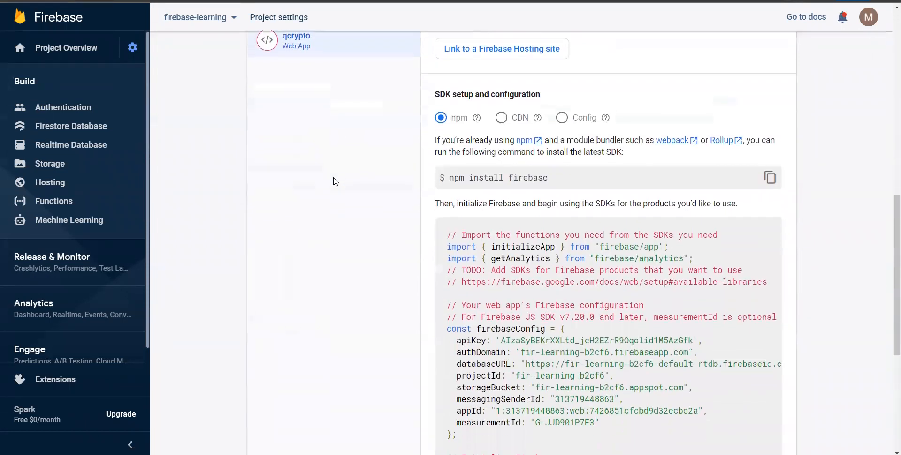
{"action": "scroll", "coordinate": [334, 182], "scroll_direction": "up", "scroll_amount": 2}
{"action": "scroll", "coordinate": [335, 182], "scroll_direction": "up", "scroll_amount": 2}
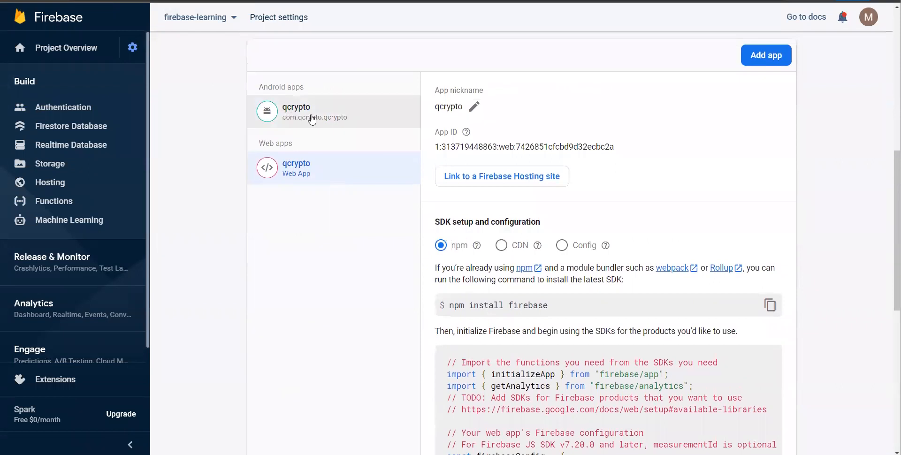
{"action": "left_click", "coordinate": [307, 115]}
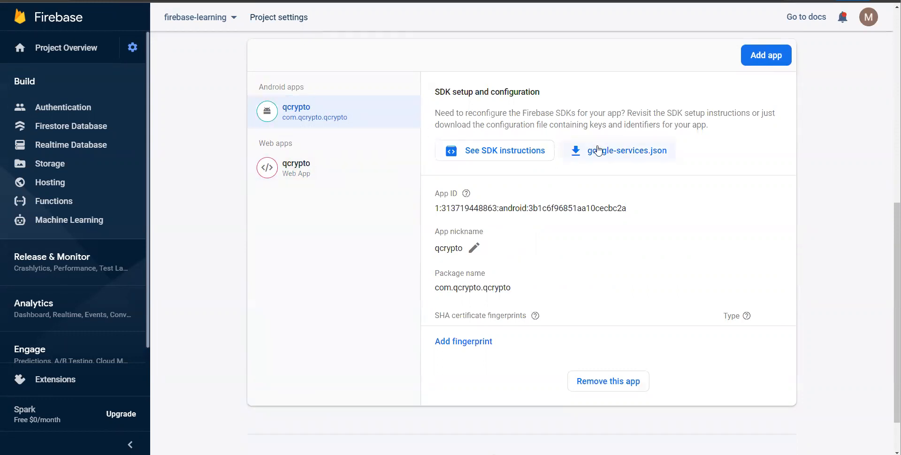
Copy the qcrypto web app's firebaseConfig code and bring up google-services.json in Notepad
{"action": "left_click", "coordinate": [332, 167]}
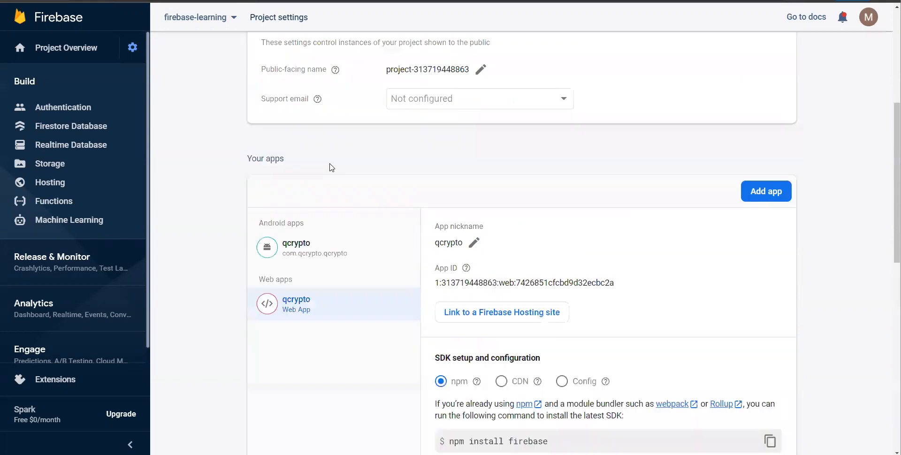
{"action": "scroll", "coordinate": [381, 230], "scroll_direction": "down", "scroll_amount": 5}
{"action": "left_click_drag", "start_coordinate": [459, 285], "coordinate": [603, 416]}
{"action": "key", "text": "ctrl+c"}
{"action": "scroll", "coordinate": [603, 415], "scroll_direction": "up", "scroll_amount": 3}
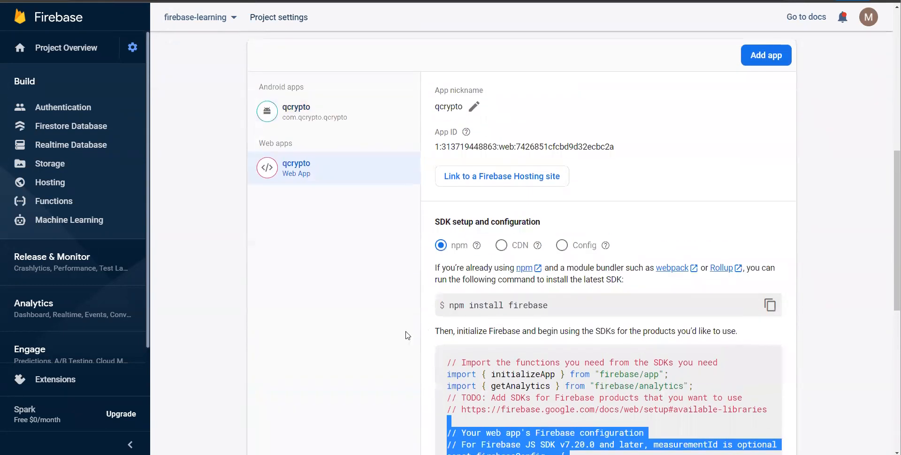
{"action": "scroll", "coordinate": [350, 334], "scroll_direction": "up", "scroll_amount": 3}
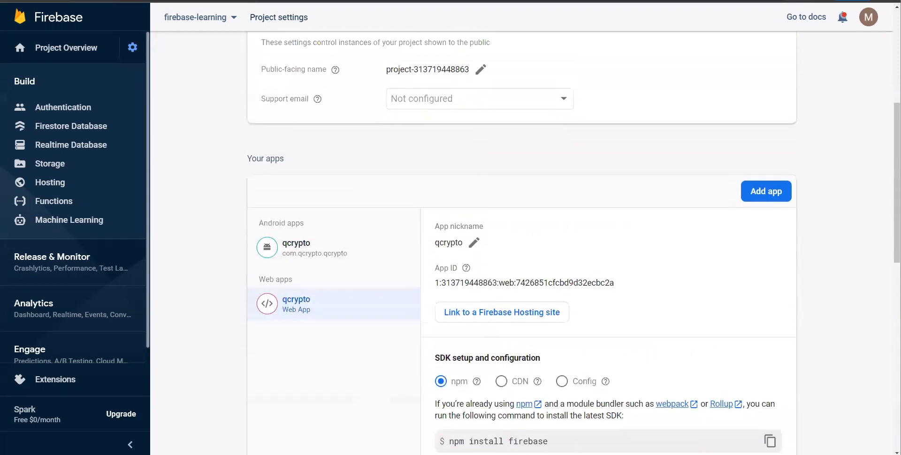
{"action": "mouse_move", "coordinate": [356, 454]}
{"action": "left_click", "coordinate": [382, 425]}
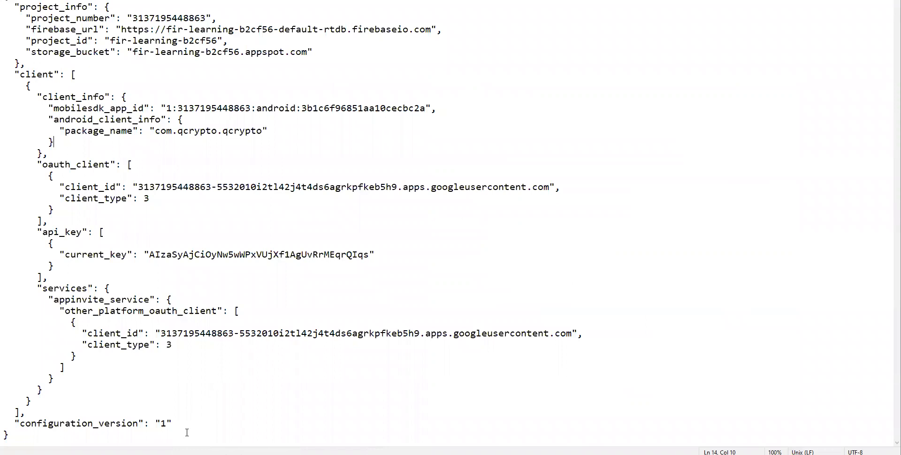
Paste the copied firebaseConfig block on a new line below the google-services JSON
{"action": "key", "text": "Return"}
{"action": "key", "text": "Return"}
{"action": "key", "text": "Return"}
{"action": "key", "text": "Return"}
{"action": "key", "text": "Return"}
{"action": "key", "text": "Return"}
{"action": "key", "text": "Return"}
{"action": "key", "text": "Return"}
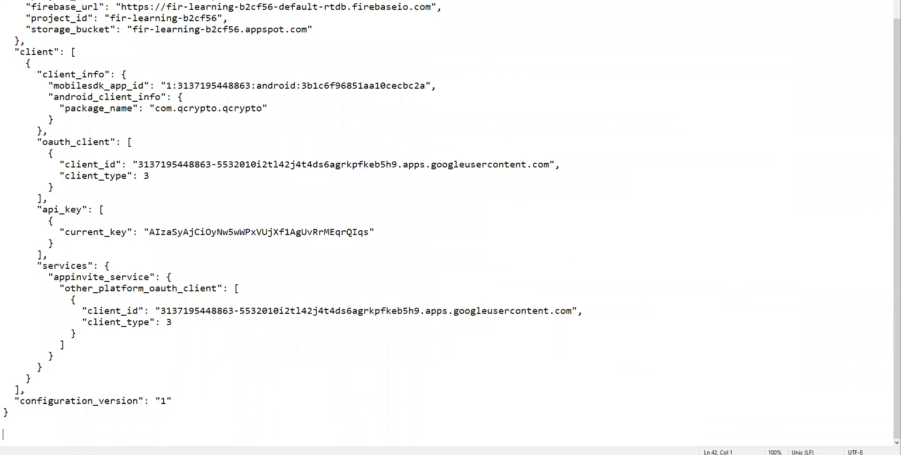
{"action": "key", "text": "ctrl+v"}
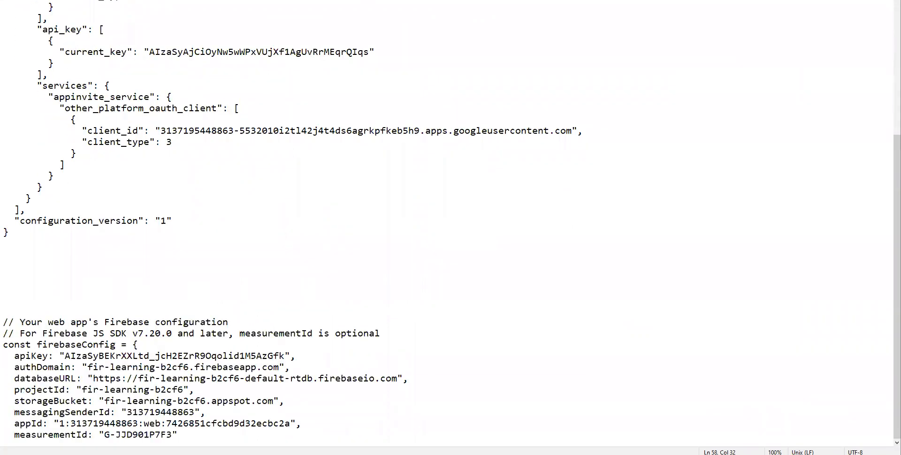
{"action": "scroll", "coordinate": [219, 297], "scroll_direction": "up", "scroll_amount": 6}
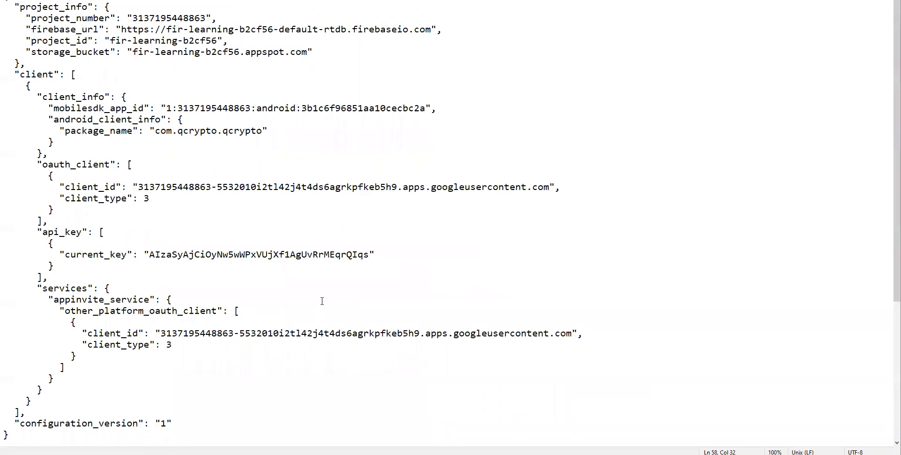
{"action": "key", "text": "alt+Tab"}
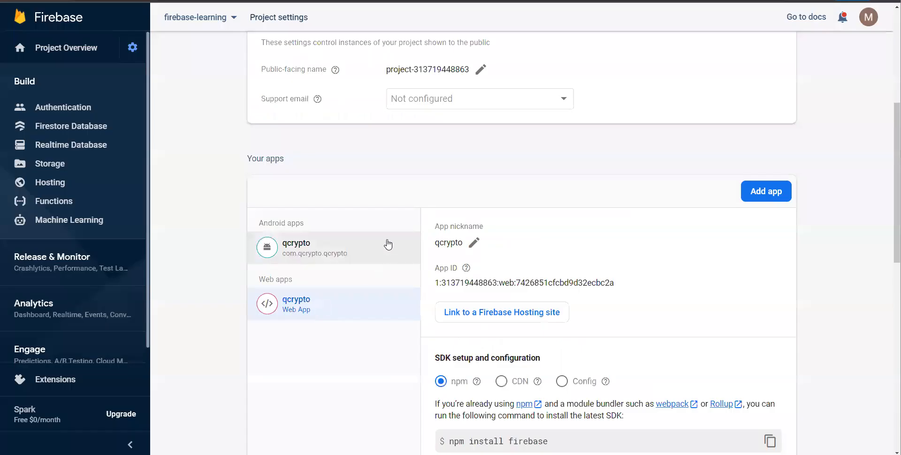
{"action": "key", "text": "alt+Tab"}
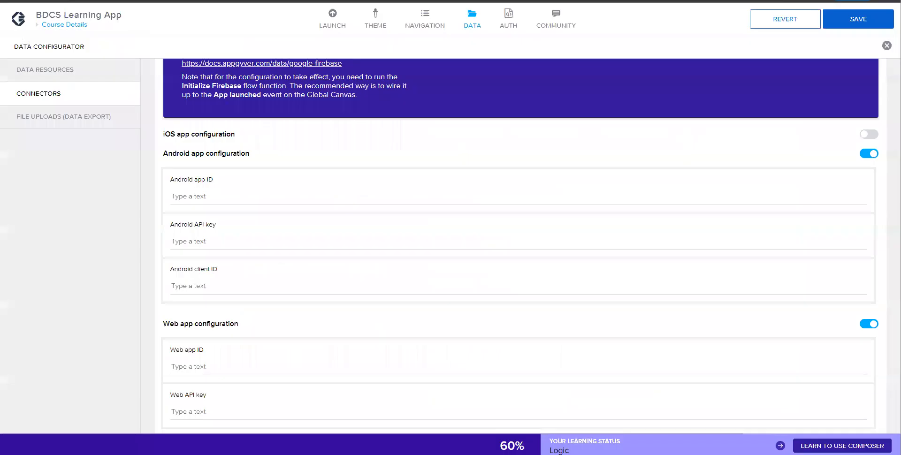
{"action": "left_click", "coordinate": [224, 192]}
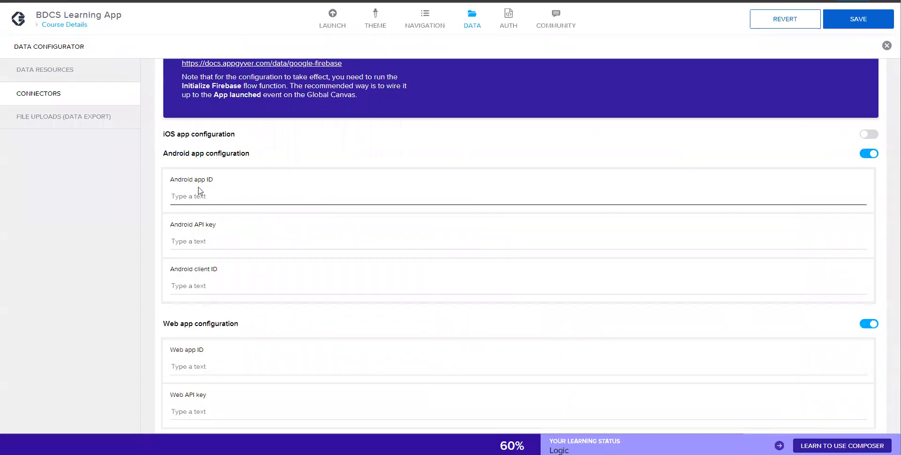
{"action": "key", "text": "alt+Tab"}
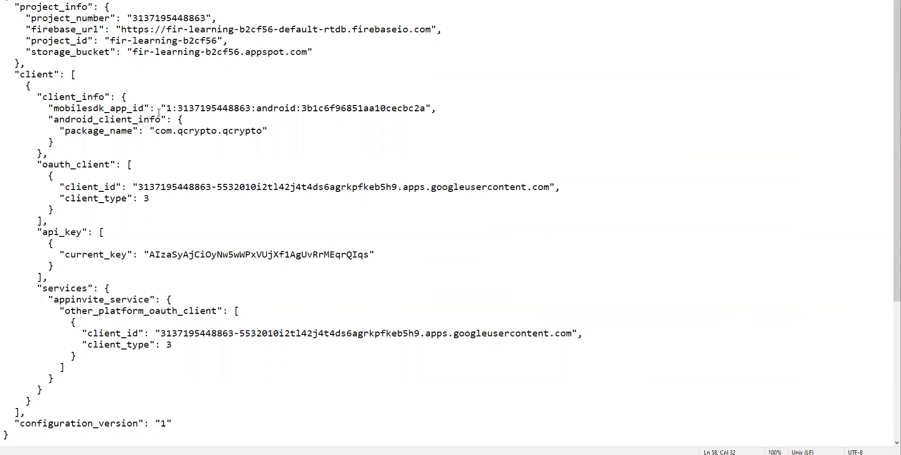
{"action": "left_click_drag", "start_coordinate": [166, 105], "coordinate": [424, 109]}
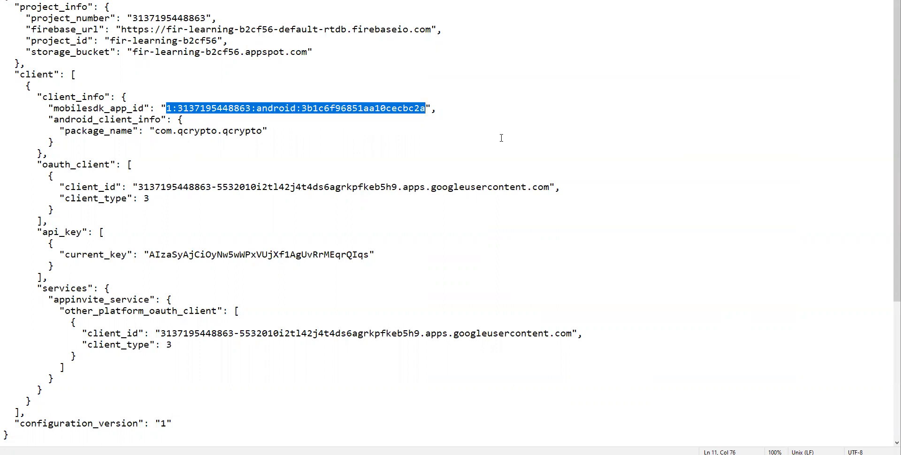
{"action": "key", "text": "alt+Tab"}
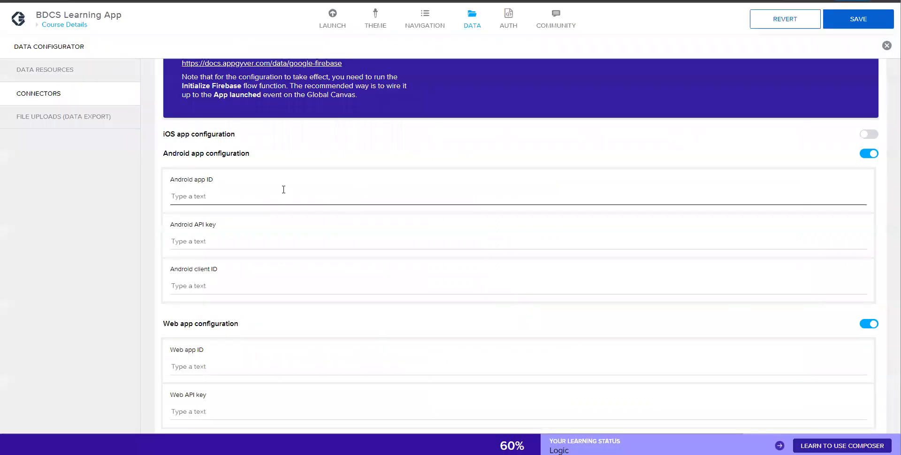
{"action": "left_click", "coordinate": [259, 193]}
{"action": "key", "text": "ctrl+v"}
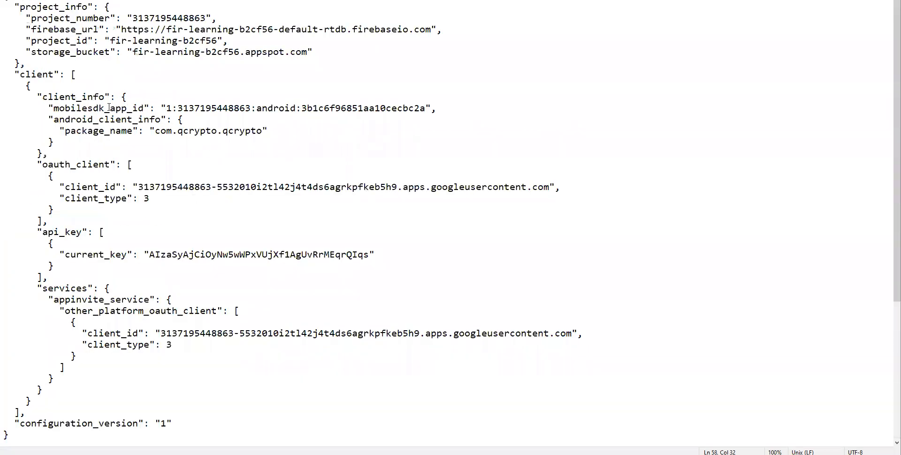
{"action": "left_click_drag", "start_coordinate": [178, 108], "coordinate": [423, 102]}
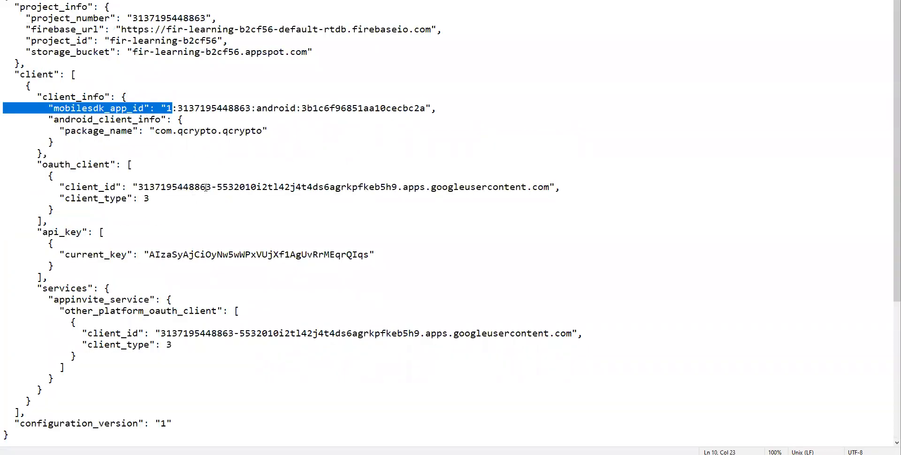
{"action": "left_click_drag", "start_coordinate": [146, 255], "coordinate": [356, 252]}
{"action": "left_click_drag", "start_coordinate": [131, 177], "coordinate": [545, 177]}
{"action": "scroll", "coordinate": [506, 223], "scroll_direction": "down", "scroll_amount": 7}
{"action": "scroll", "coordinate": [506, 224], "scroll_direction": "up", "scroll_amount": 2}
{"action": "scroll", "coordinate": [190, 367], "scroll_direction": "up", "scroll_amount": 2}
{"action": "scroll", "coordinate": [190, 368], "scroll_direction": "up", "scroll_amount": 2}
{"action": "scroll", "coordinate": [190, 368], "scroll_direction": "down", "scroll_amount": 5}
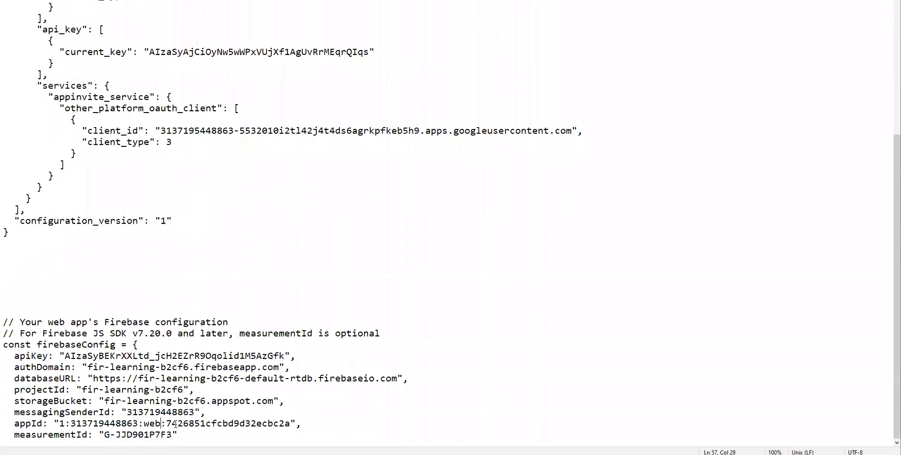
{"action": "left_click", "coordinate": [190, 424]}
{"action": "type", "text": "s"}
{"action": "left_click", "coordinate": [131, 413]}
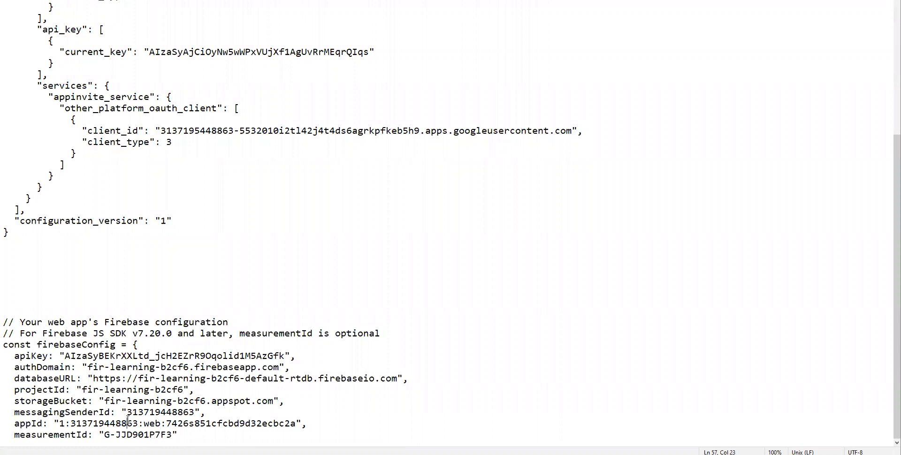
{"action": "type", "text": "s"}
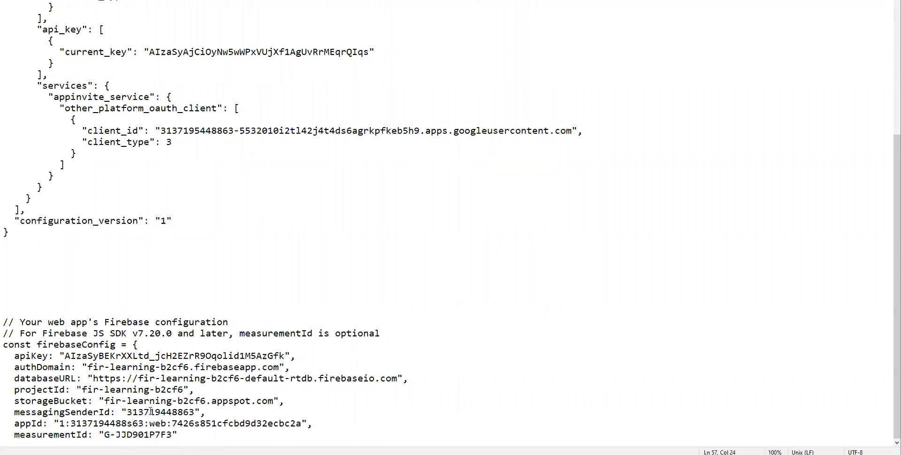
{"action": "type", "text": "s"}
{"action": "scroll", "coordinate": [324, 381], "scroll_direction": "up", "scroll_amount": 4}
{"action": "scroll", "coordinate": [324, 381], "scroll_direction": "down", "scroll_amount": 3}
{"action": "scroll", "coordinate": [323, 381], "scroll_direction": "up", "scroll_amount": 6}
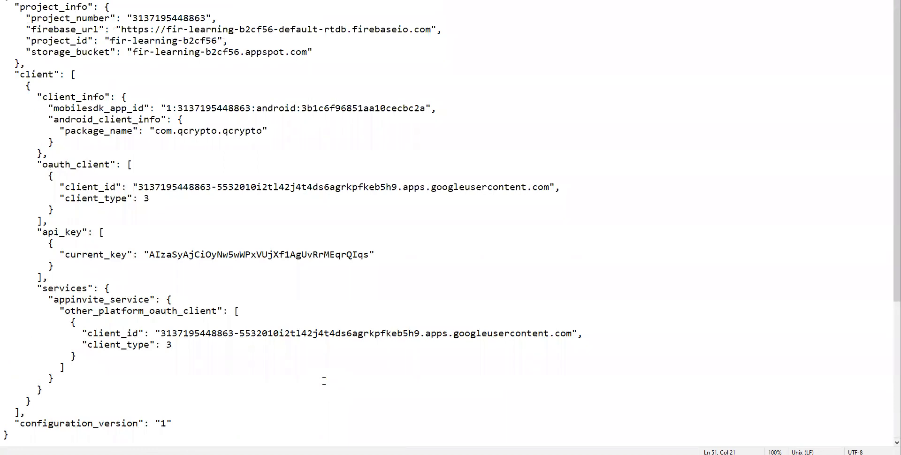
Save the app with the Firebase connector's Android and Web IDs and API keys, then close Data Configurator
{"action": "key", "text": "alt+Tab"}
{"action": "key", "text": "alt+Tab"}
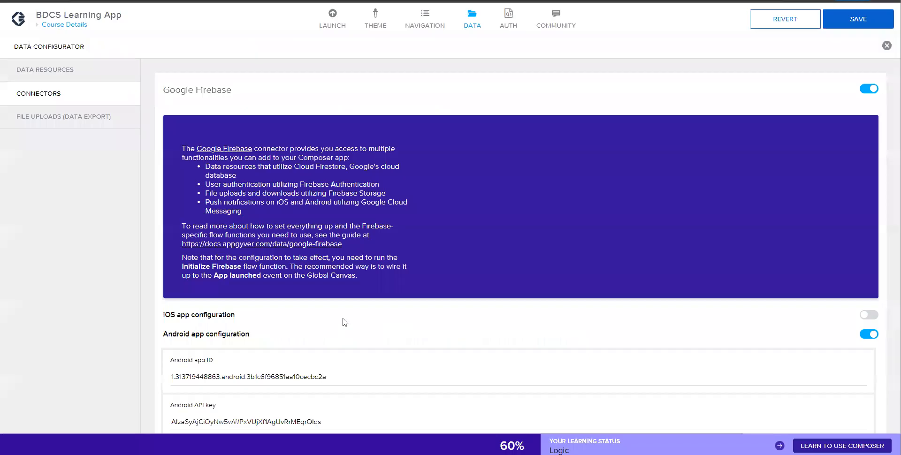
{"action": "scroll", "coordinate": [273, 275], "scroll_direction": "down", "scroll_amount": 8}
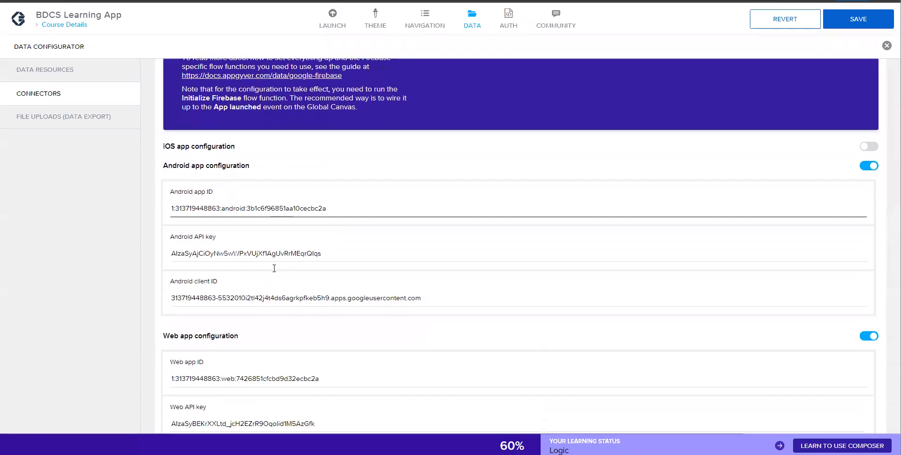
{"action": "scroll", "coordinate": [274, 269], "scroll_direction": "up", "scroll_amount": 8}
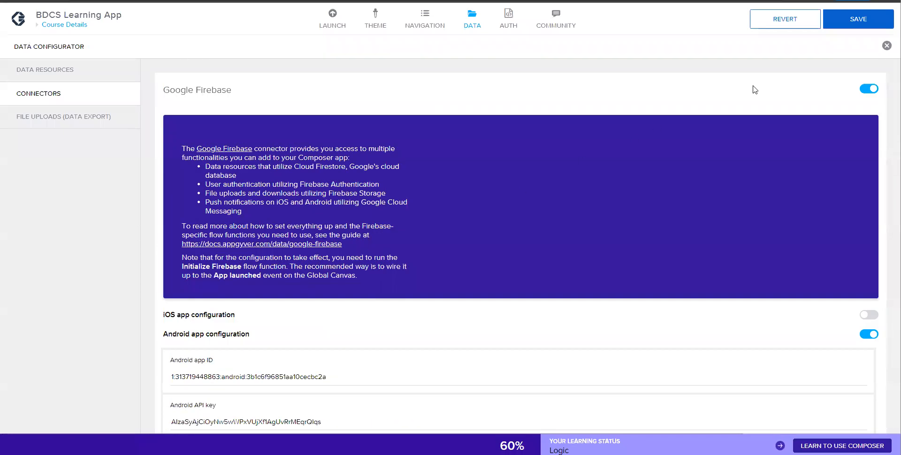
{"action": "left_click", "coordinate": [849, 18]}
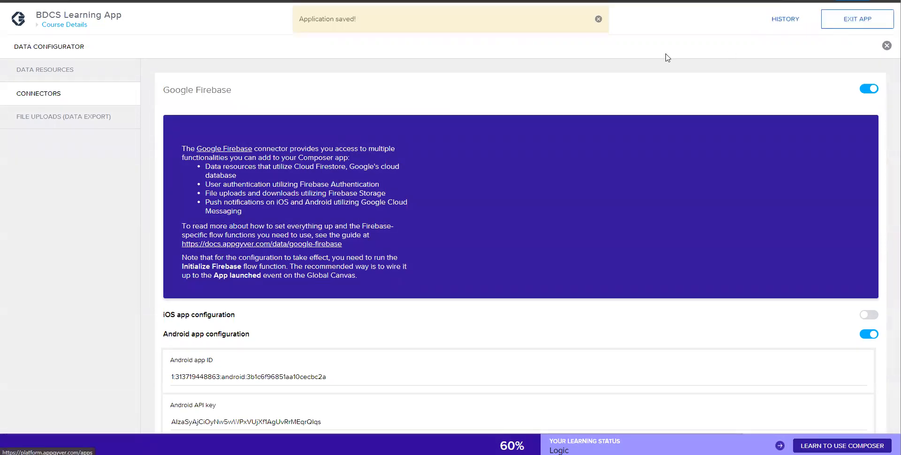
{"action": "left_click", "coordinate": [598, 19]}
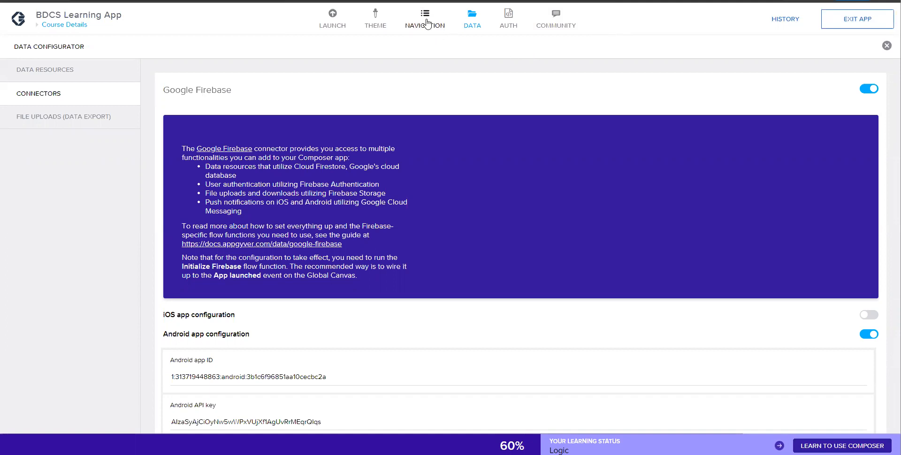
{"action": "left_click", "coordinate": [886, 46]}
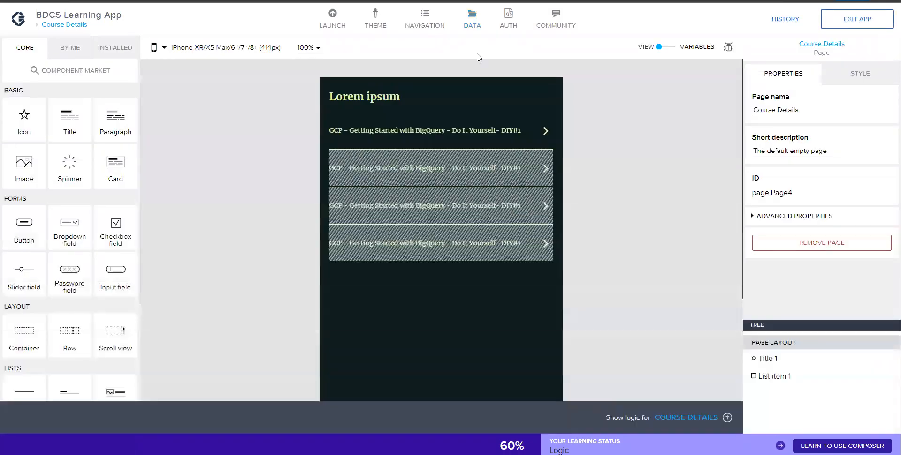
Go to the Pages overview via the Course Details breadcrumb and open the Firebase Authentication page
{"action": "left_click", "coordinate": [68, 26]}
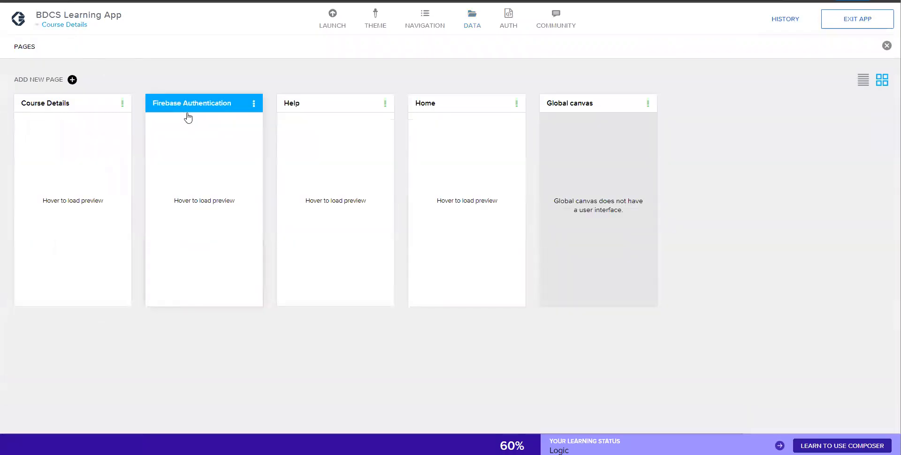
{"action": "mouse_move", "coordinate": [201, 114]}
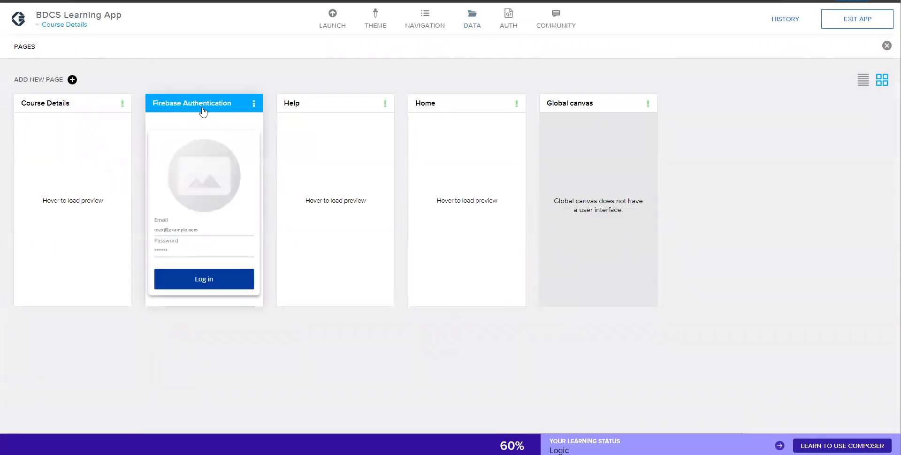
{"action": "left_click", "coordinate": [202, 110]}
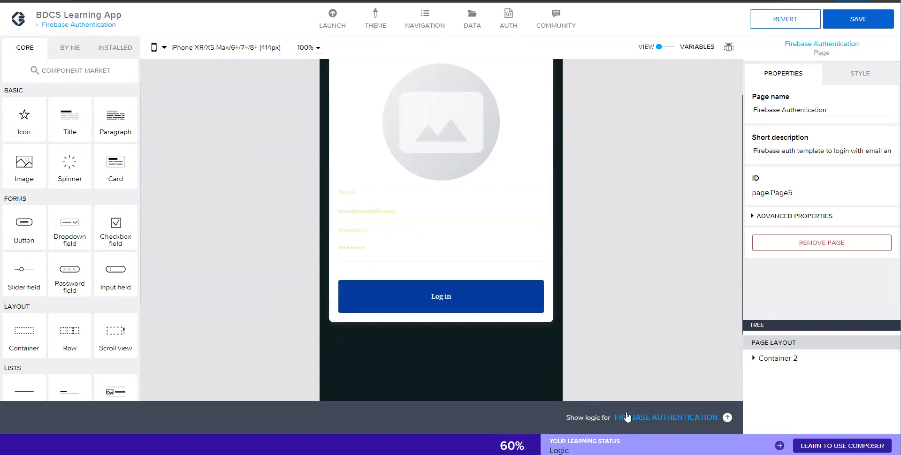
Open the page's logic canvas, resize it, and inspect the login form container
{"action": "left_click", "coordinate": [658, 418]}
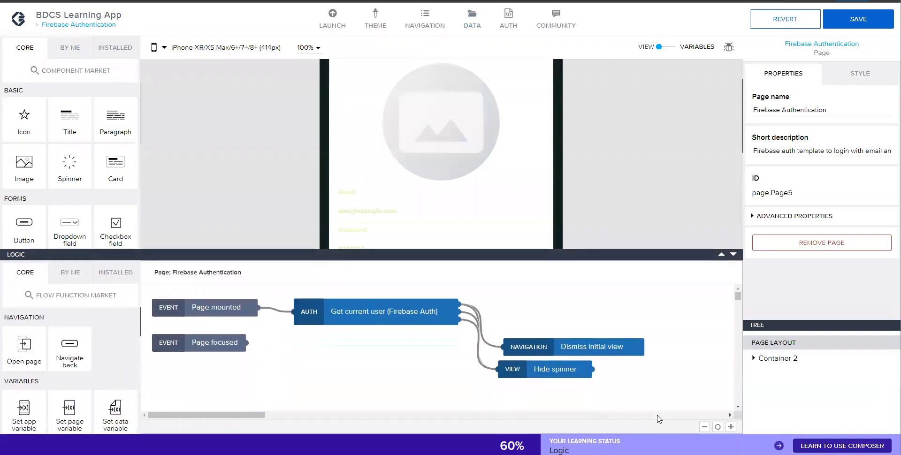
{"action": "left_click_drag", "start_coordinate": [397, 257], "coordinate": [397, 159]}
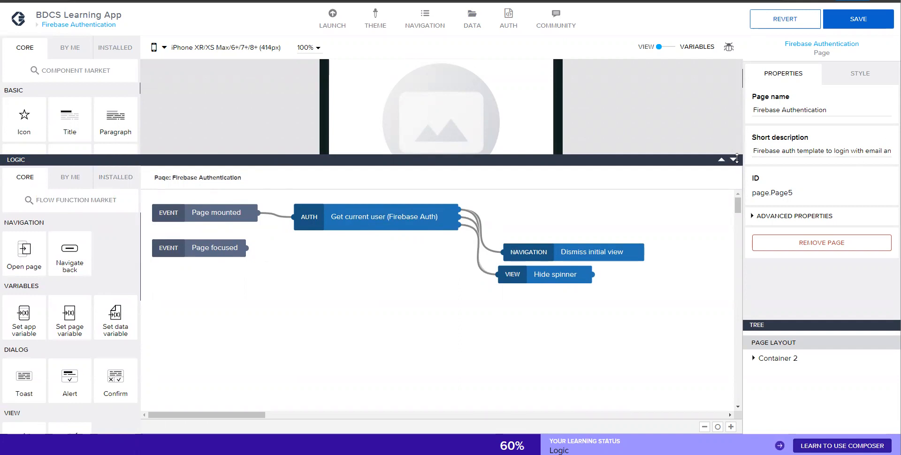
{"action": "left_click_drag", "start_coordinate": [735, 159], "coordinate": [730, 260]}
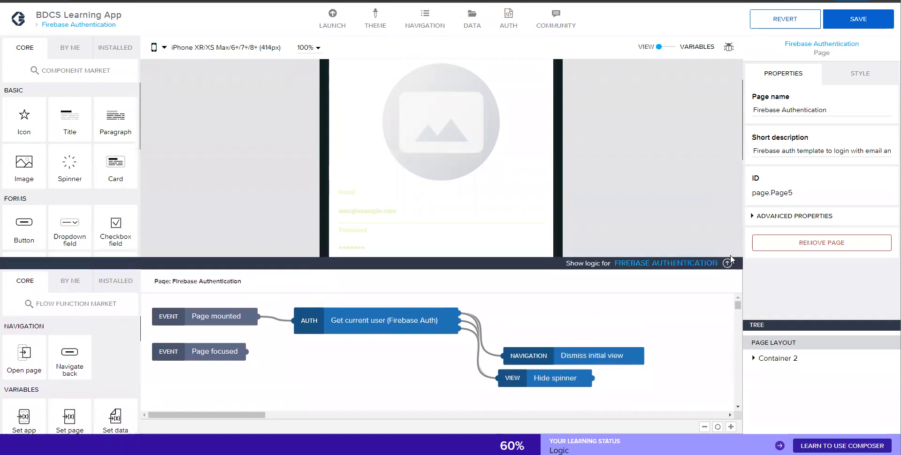
{"action": "left_click", "coordinate": [727, 263]}
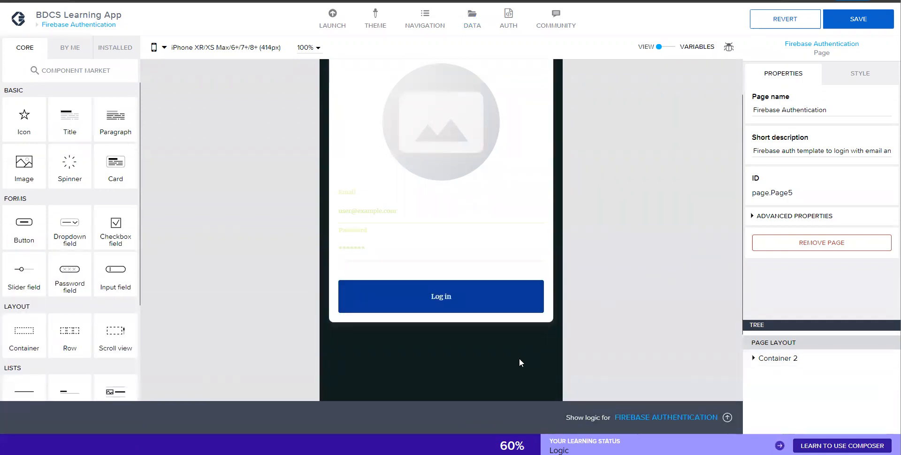
{"action": "left_click", "coordinate": [521, 327]}
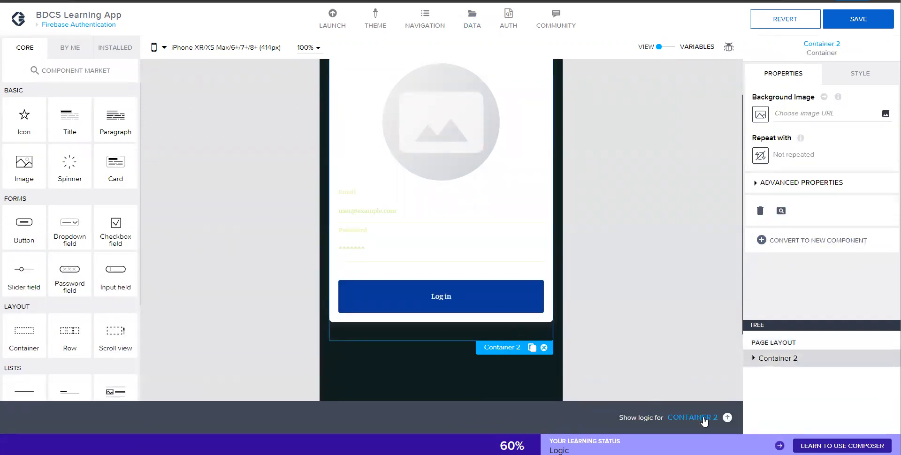
{"action": "left_click", "coordinate": [463, 368]}
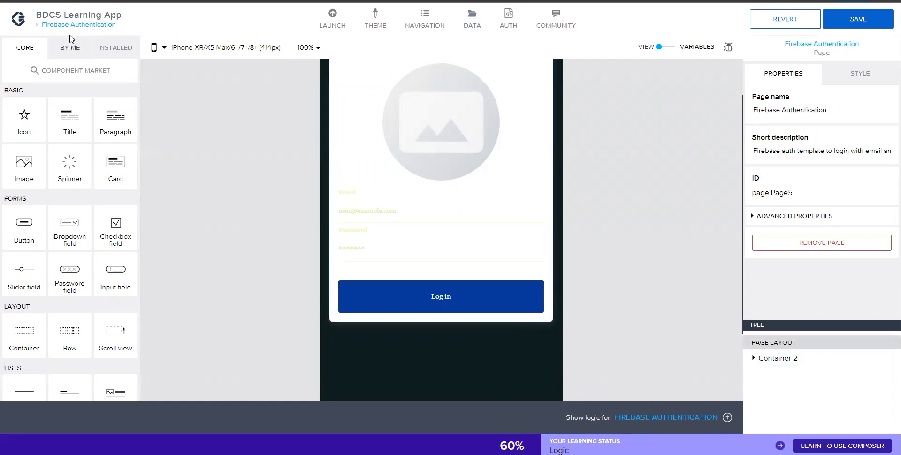
Reopen the logic flow expanded to fill the window with INSTALLED functions listed
{"action": "left_click", "coordinate": [655, 417]}
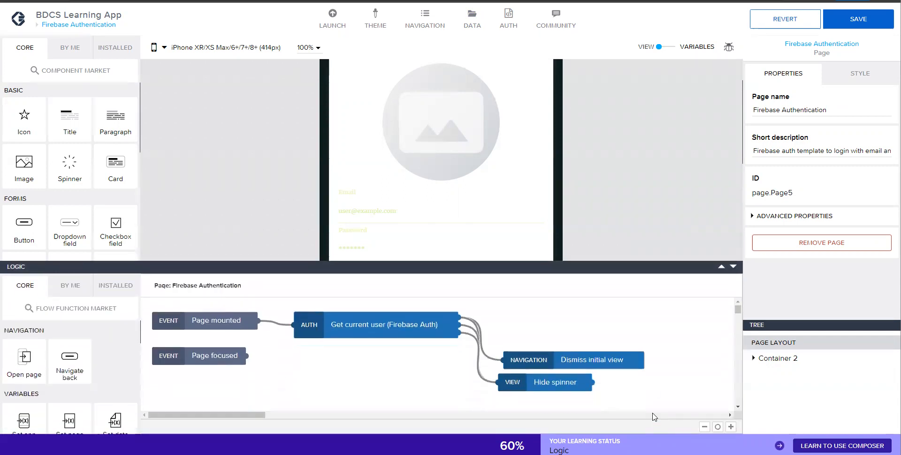
{"action": "left_click", "coordinate": [721, 254]}
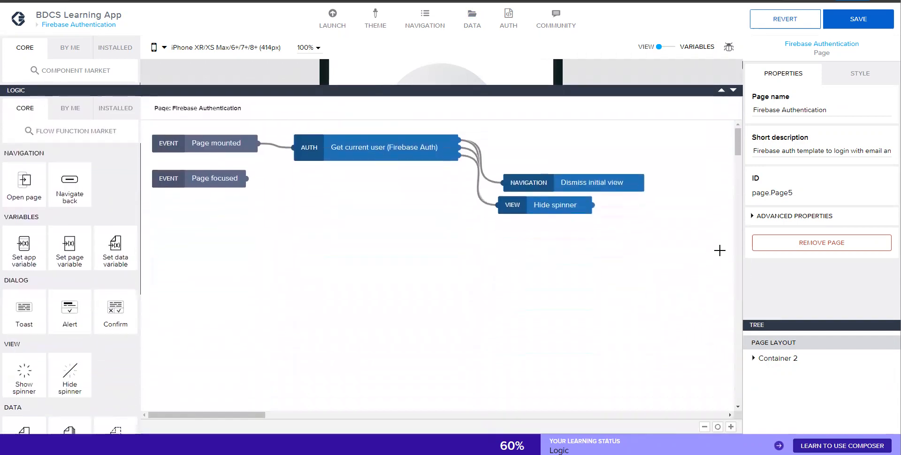
{"action": "left_click", "coordinate": [115, 109]}
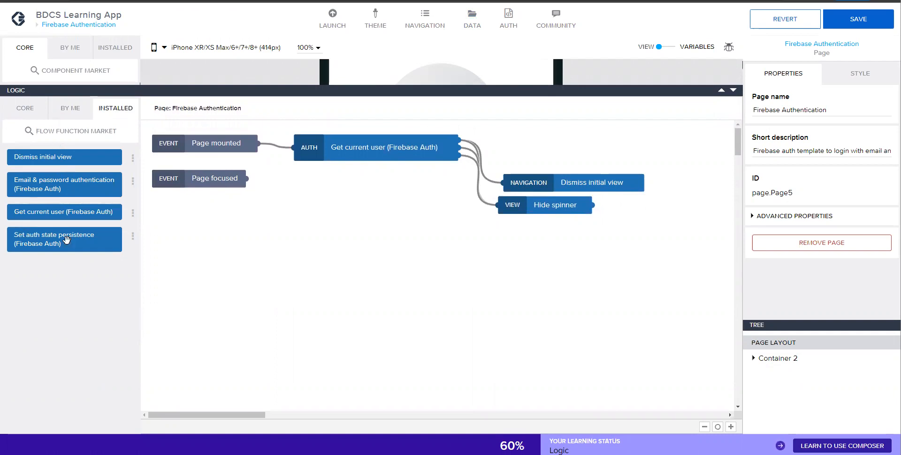
Search the flow function market for 'fir' and install Initialize Firebase (version 2.2.2)
{"action": "left_click", "coordinate": [52, 134]}
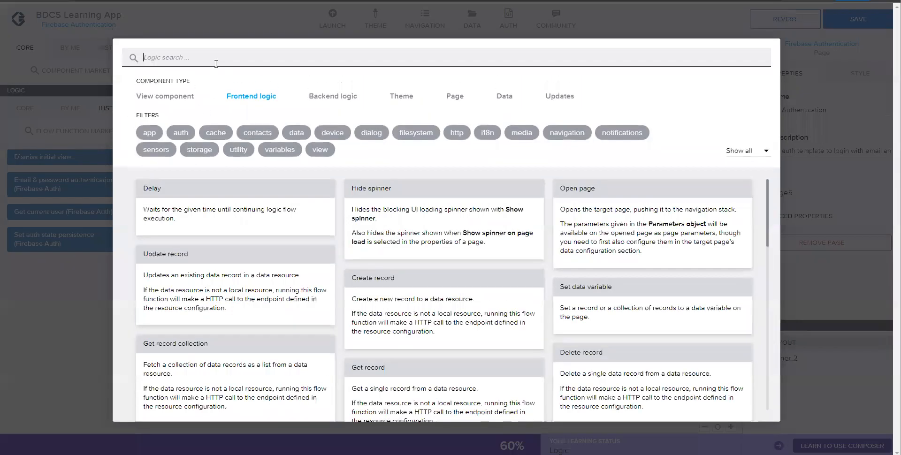
{"action": "type", "text": "firebase"}
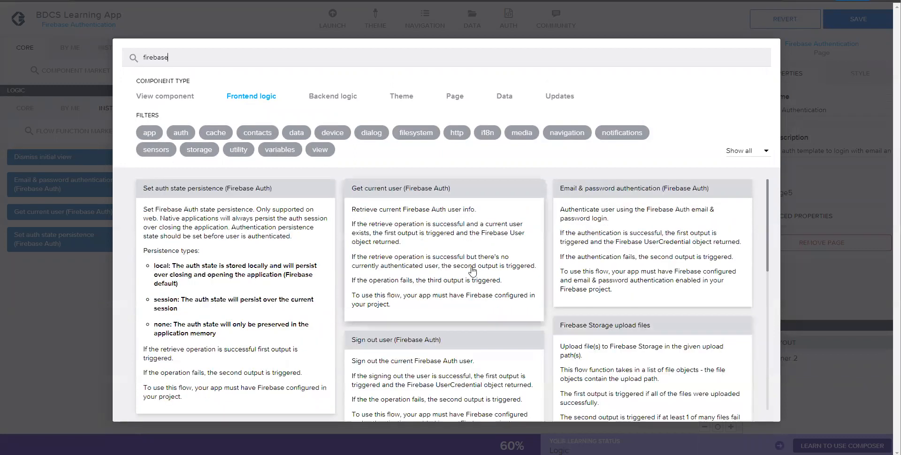
{"action": "scroll", "coordinate": [501, 270], "scroll_direction": "down", "scroll_amount": 3}
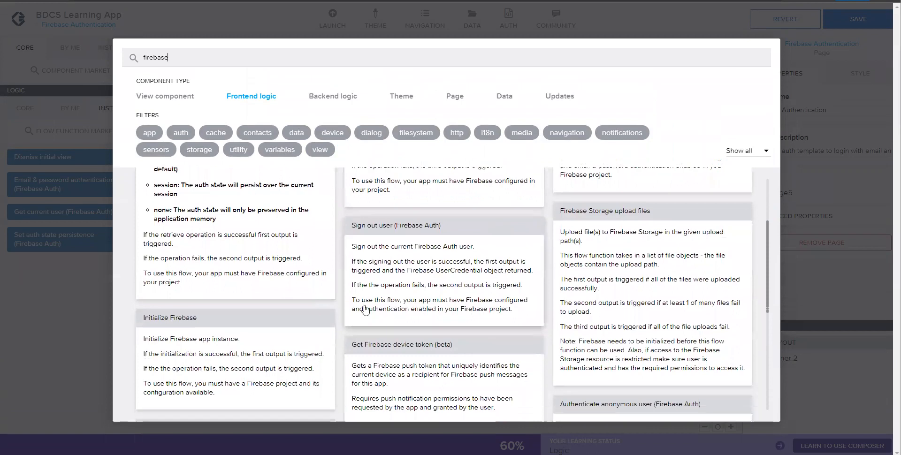
{"action": "left_click", "coordinate": [159, 322]}
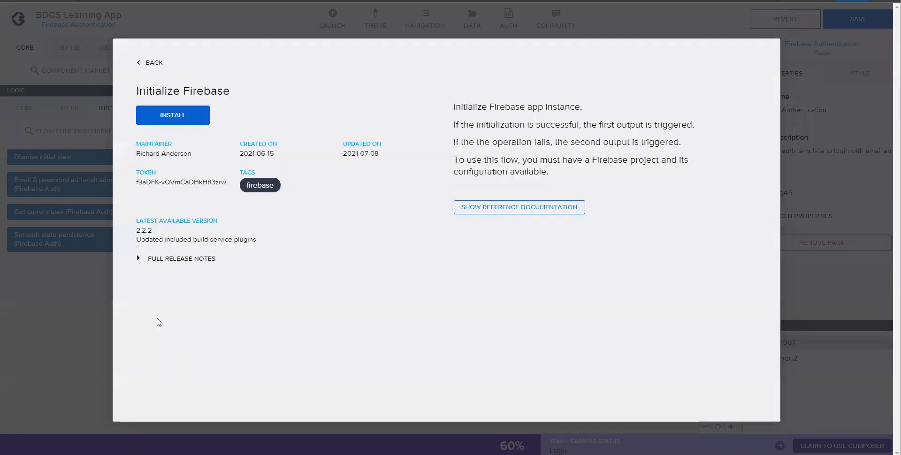
{"action": "double_click", "coordinate": [155, 90]}
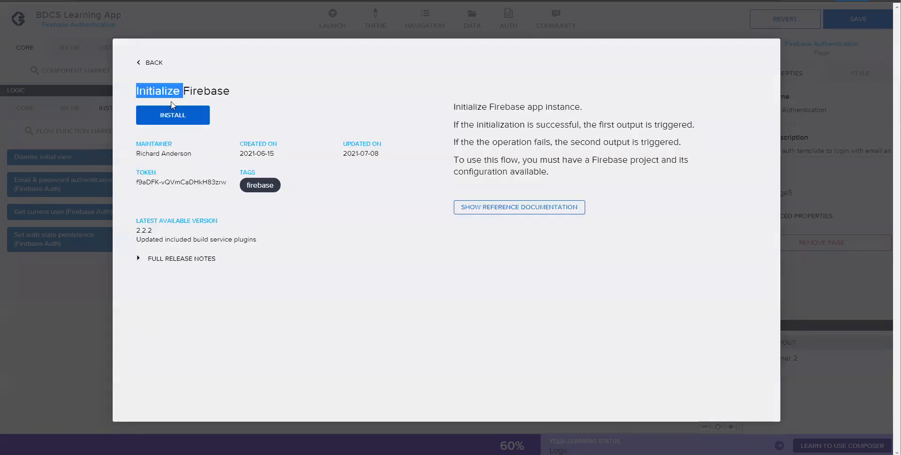
{"action": "left_click", "coordinate": [173, 115]}
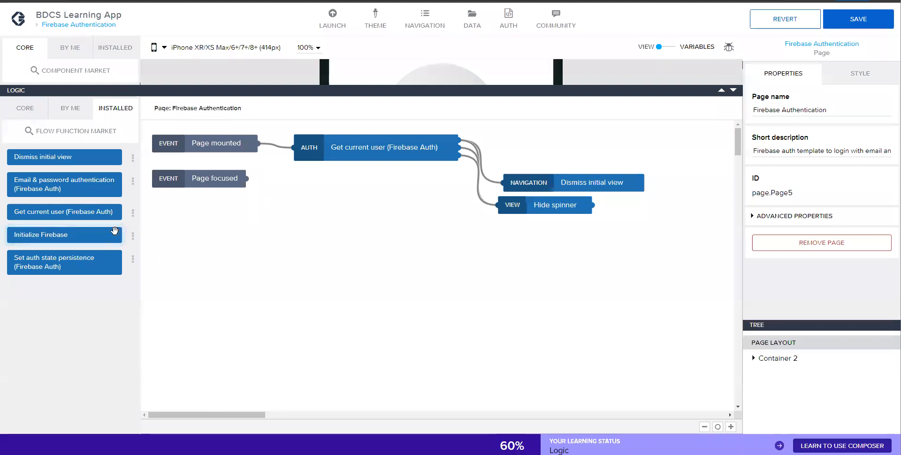
Add an Initialize Firebase node that runs on page mount and page focus, and save the app
{"action": "left_click_drag", "start_coordinate": [70, 235], "coordinate": [390, 200]}
{"action": "left_click_drag", "start_coordinate": [261, 147], "coordinate": [332, 200]}
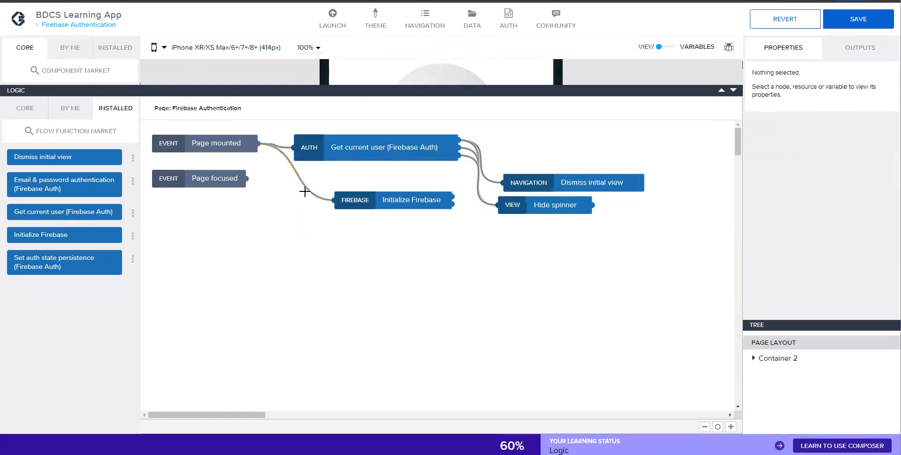
{"action": "left_click_drag", "start_coordinate": [246, 178], "coordinate": [333, 200]}
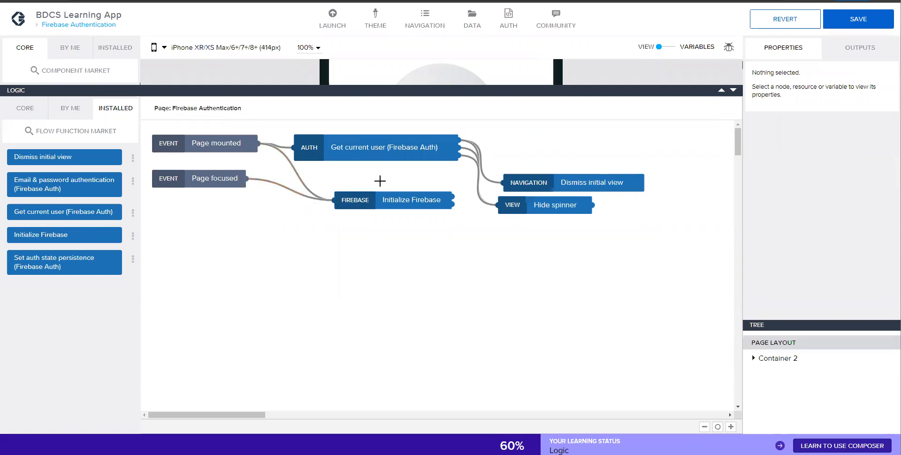
{"action": "left_click", "coordinate": [853, 19]}
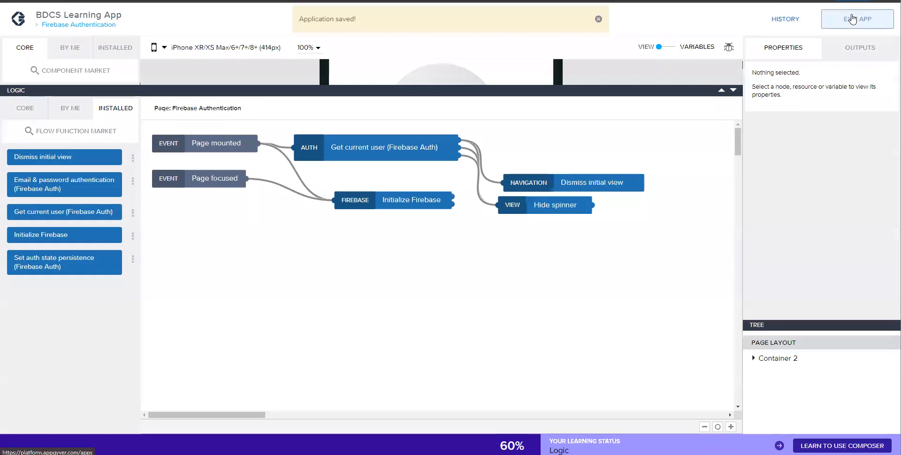
Collapse the logic canvas and bring up the Launch preview options
{"action": "left_click", "coordinate": [733, 89]}
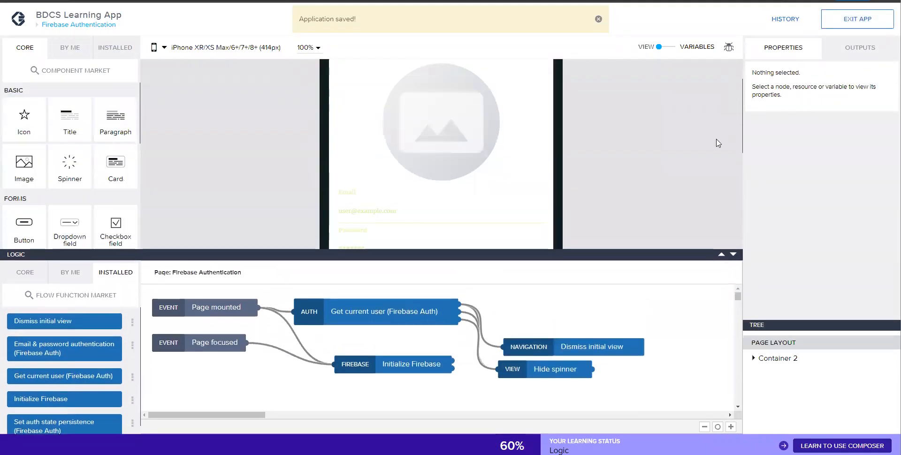
{"action": "left_click", "coordinate": [732, 255]}
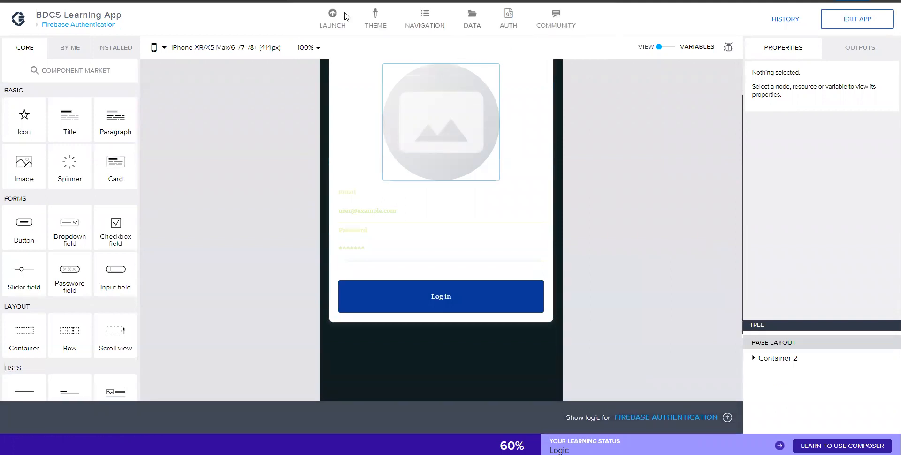
{"action": "left_click", "coordinate": [334, 20]}
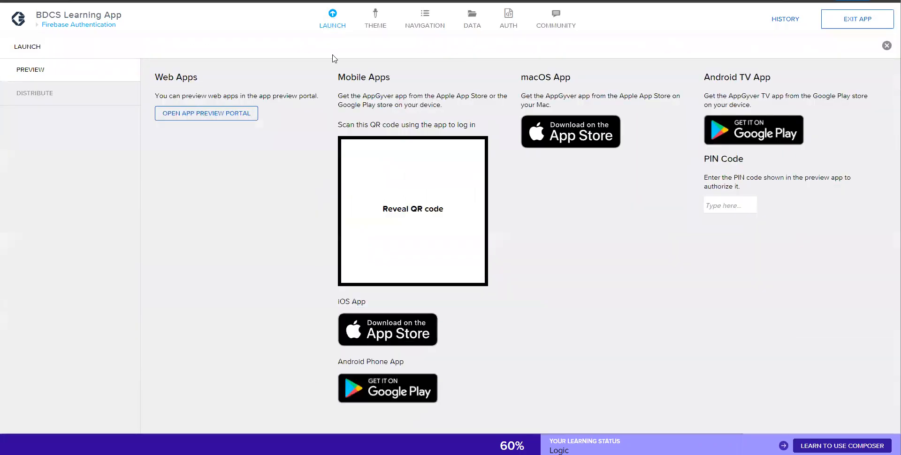
Open the BDCS Learning App from the web preview portal and try logging in; authentication fails
{"action": "left_click", "coordinate": [214, 117]}
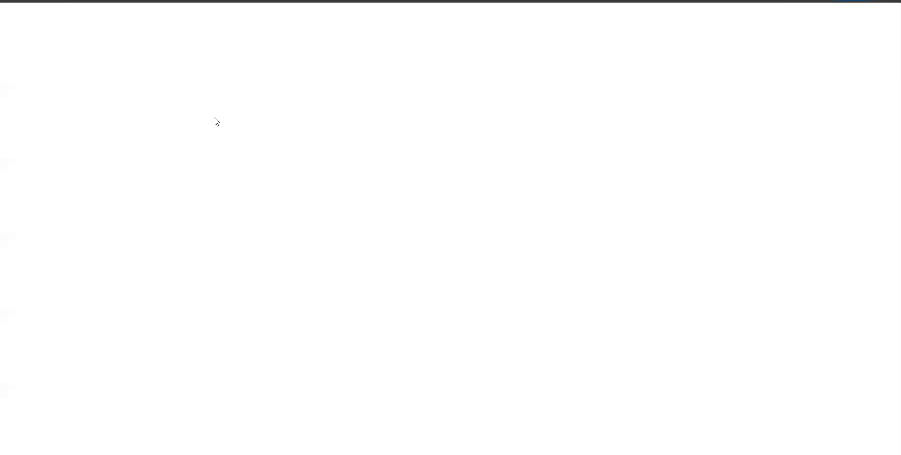
{"action": "left_click", "coordinate": [121, 93]}
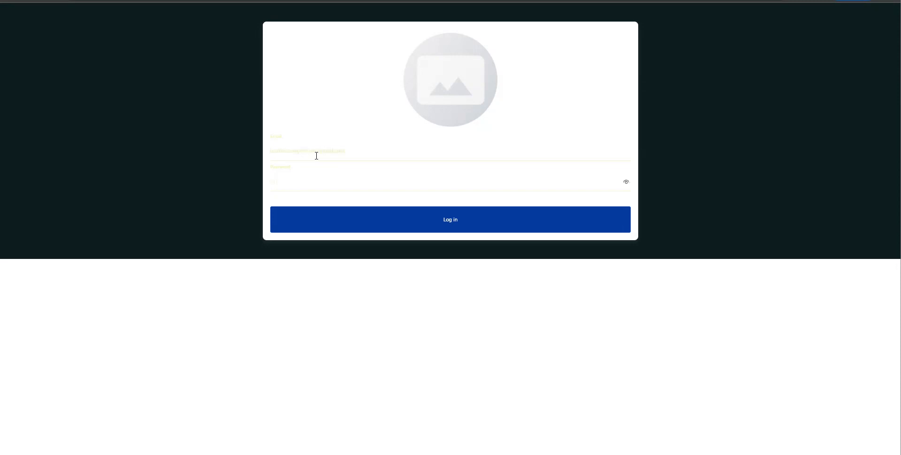
{"action": "left_click", "coordinate": [440, 230]}
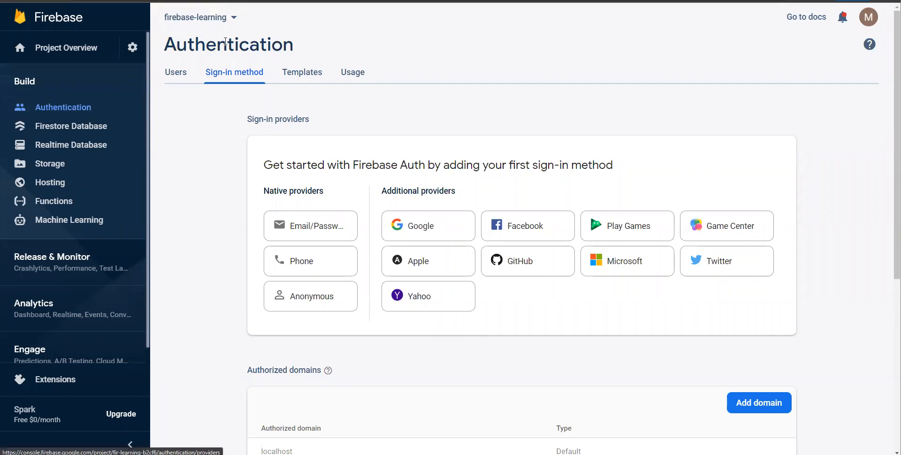
Turn on the Email/Password provider under Authentication's Sign-in method and save it
{"action": "left_click", "coordinate": [176, 76]}
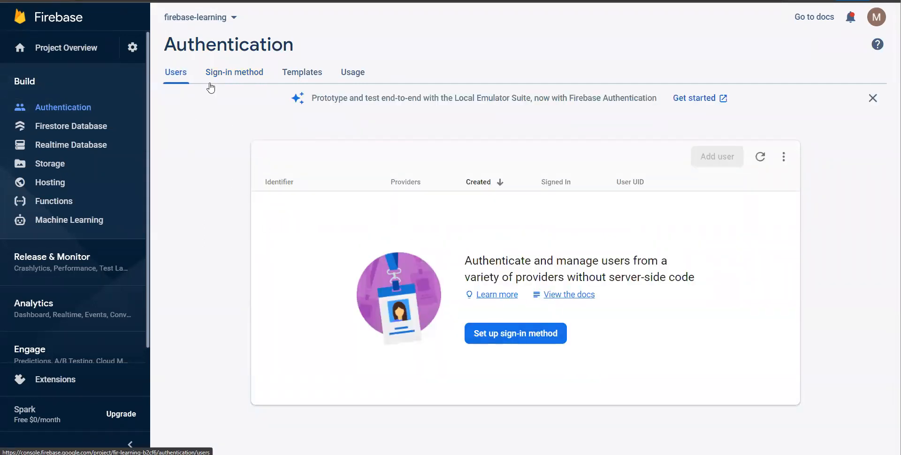
{"action": "left_click", "coordinate": [230, 74]}
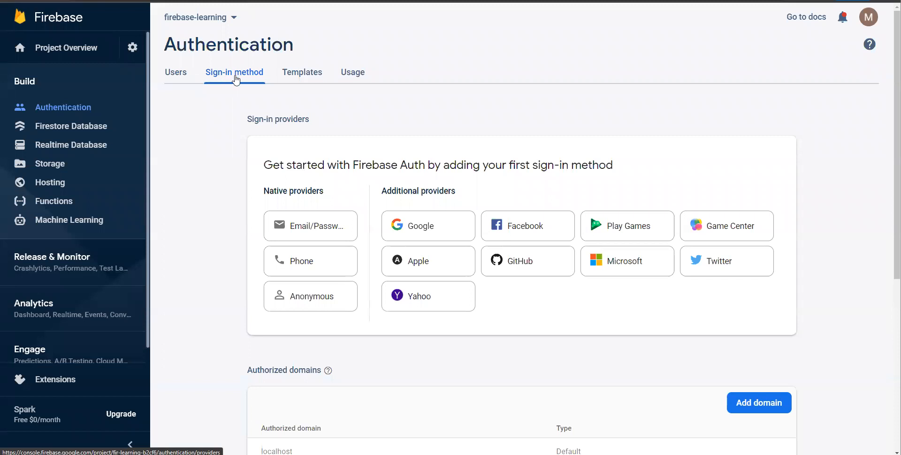
{"action": "left_click", "coordinate": [300, 233]}
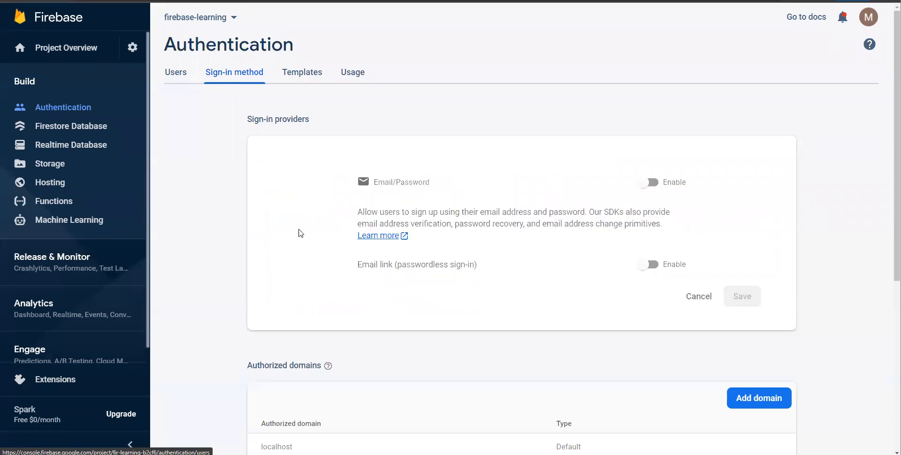
{"action": "left_click", "coordinate": [653, 183]}
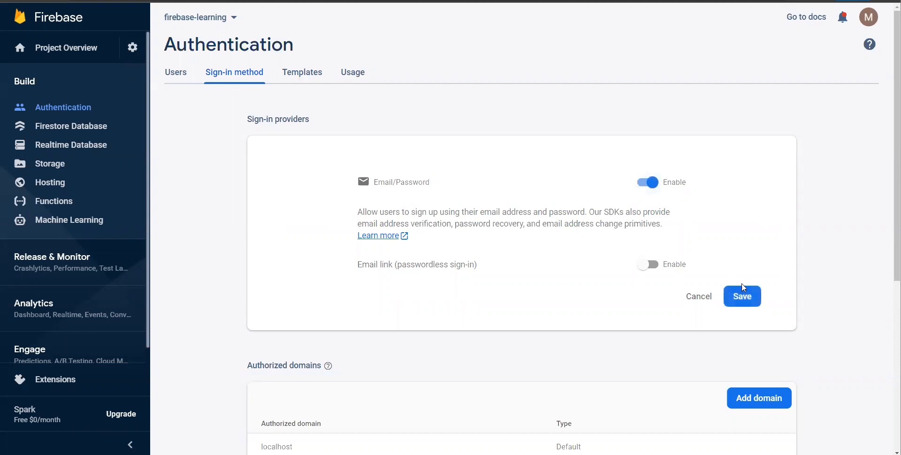
{"action": "left_click", "coordinate": [749, 295]}
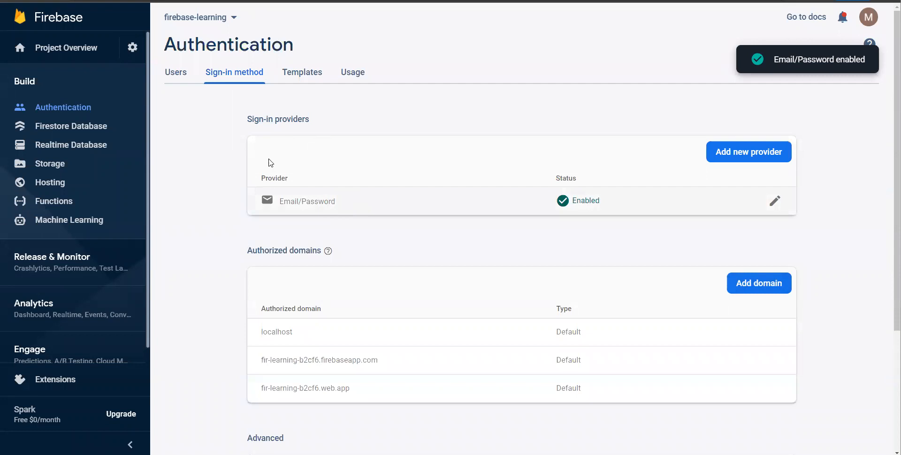
Add a new user to firebase-learning's user list with an email address and password
{"action": "left_click", "coordinate": [172, 71]}
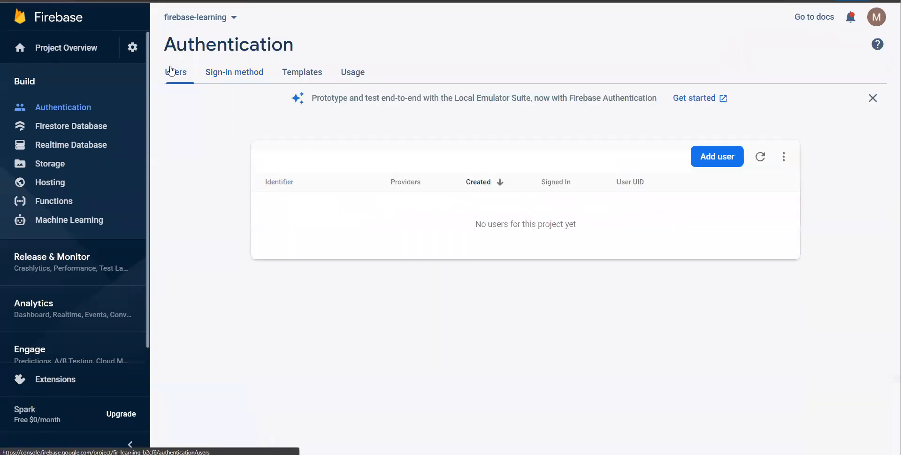
{"action": "left_click", "coordinate": [718, 162]}
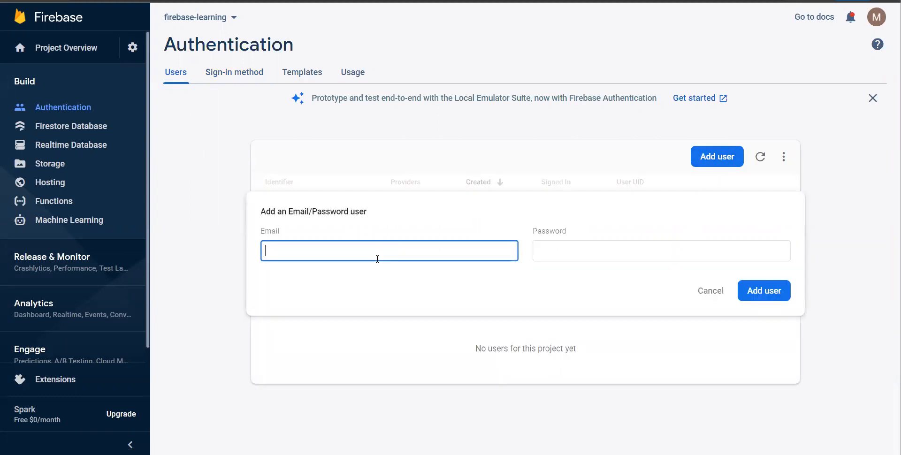
{"action": "key", "text": "Tab"}
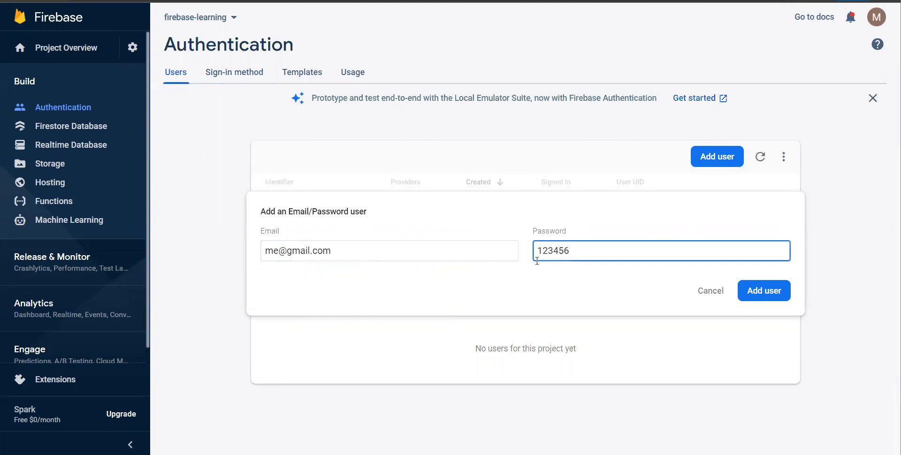
{"action": "left_click", "coordinate": [775, 295]}
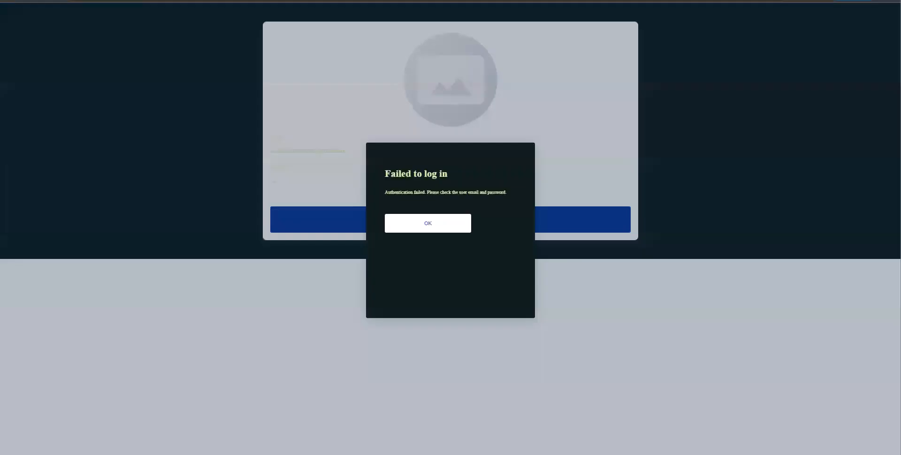
Dismiss the login error and sign in with the new user's email and password
{"action": "left_click", "coordinate": [458, 229]}
{"action": "triple_click", "coordinate": [305, 148]}
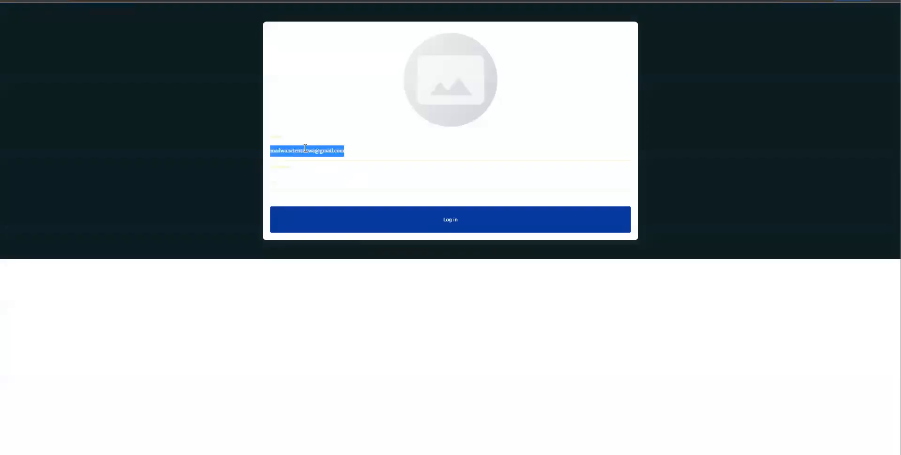
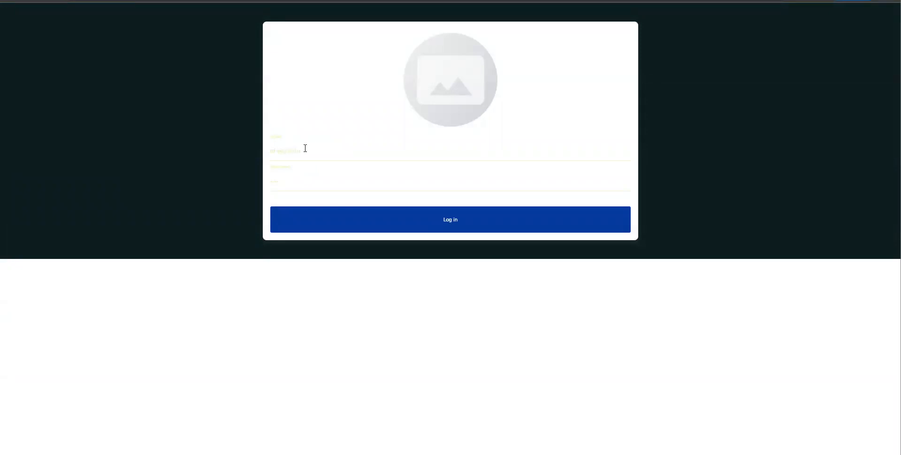
{"action": "key", "text": "Tab"}
{"action": "key", "text": "BackSpace"}
{"action": "type", "text": "••••••"}
{"action": "left_click", "coordinate": [451, 221]}
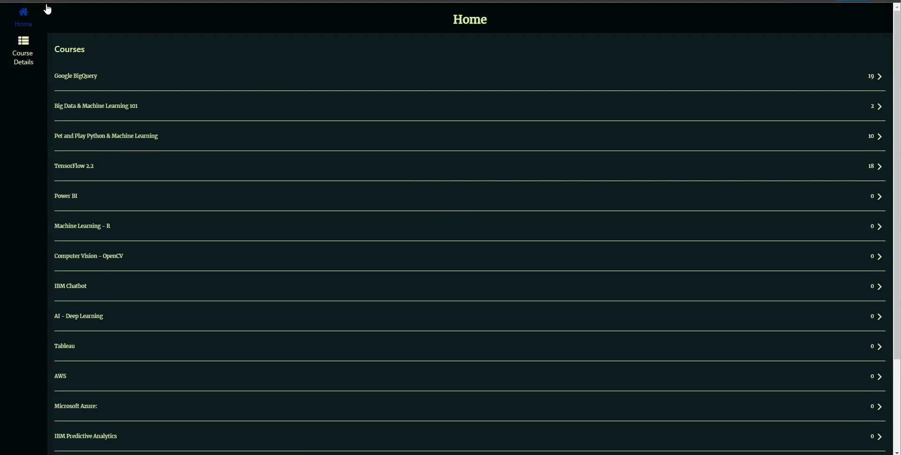
Return to the Composer page editor and show the Email input field's STYLE settings
{"action": "left_click", "coordinate": [256, 0]}
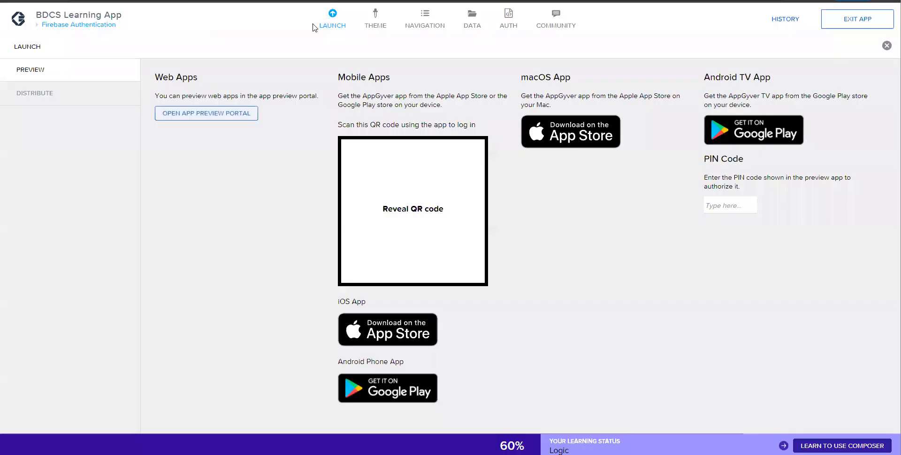
{"action": "left_click", "coordinate": [887, 46]}
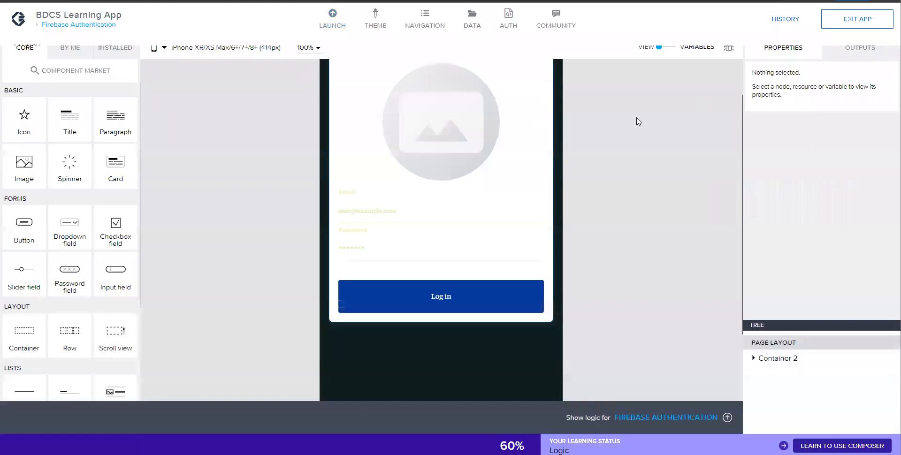
{"action": "left_click", "coordinate": [464, 216]}
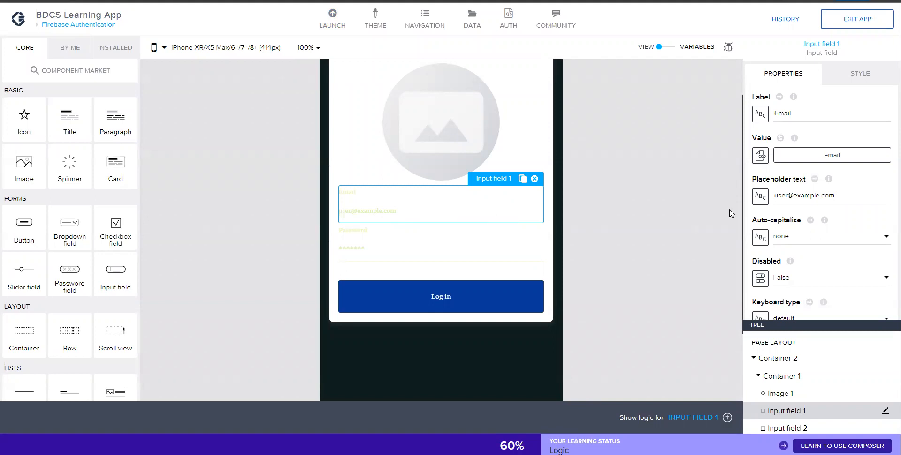
{"action": "left_click", "coordinate": [863, 74]}
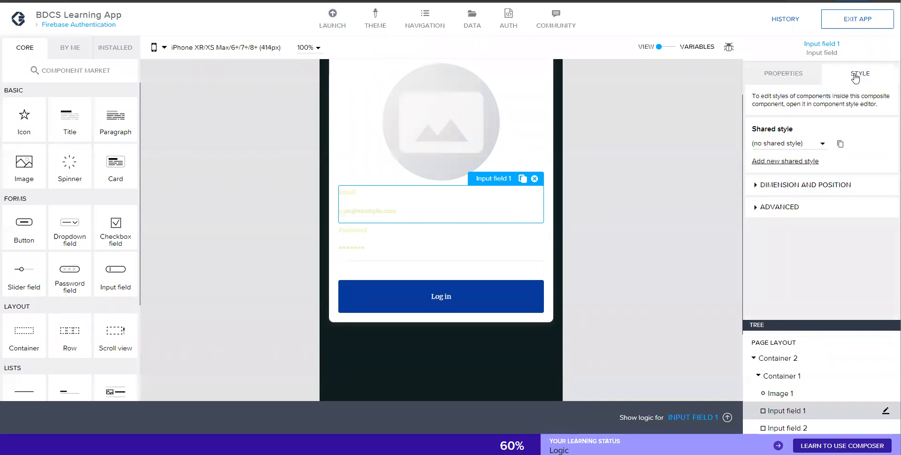
Expand the Email field's dimension, sizing and advanced style sections, then open its component template
{"action": "left_click", "coordinate": [756, 186]}
{"action": "scroll", "coordinate": [771, 234], "scroll_direction": "down", "scroll_amount": 4}
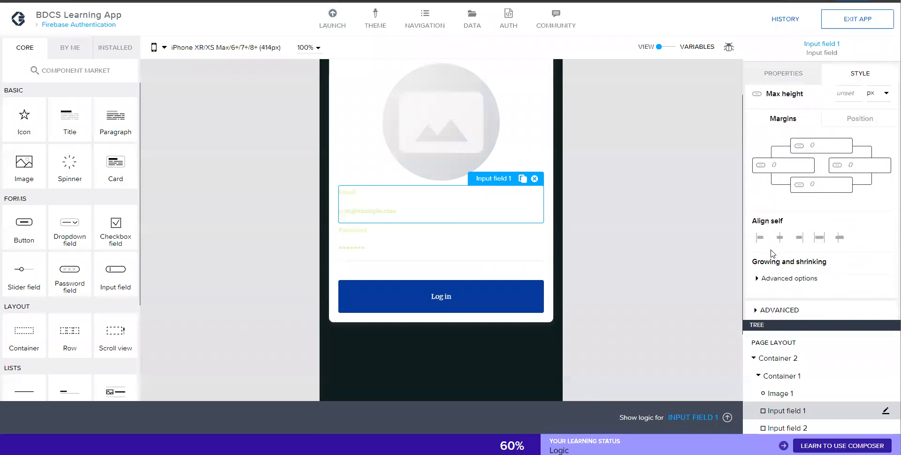
{"action": "left_click", "coordinate": [761, 278]}
{"action": "scroll", "coordinate": [762, 281], "scroll_direction": "down", "scroll_amount": 3}
{"action": "left_click", "coordinate": [759, 310]}
{"action": "scroll", "coordinate": [794, 268], "scroll_direction": "down", "scroll_amount": 3}
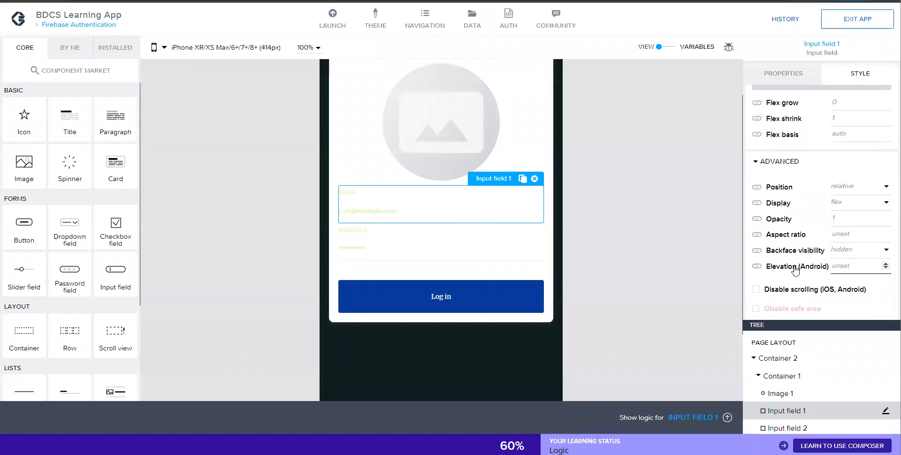
{"action": "double_click", "coordinate": [380, 210]}
Set the Email text input's text colour to #625858
{"action": "left_click", "coordinate": [376, 237]}
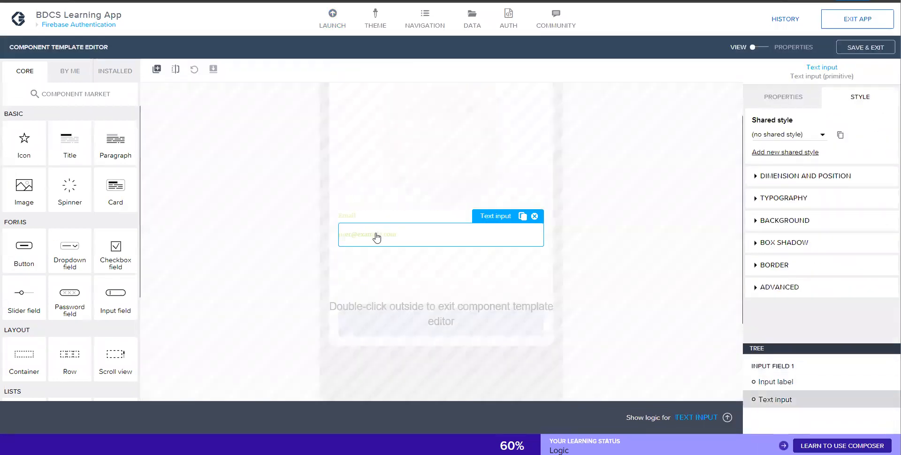
{"action": "left_click", "coordinate": [756, 200]}
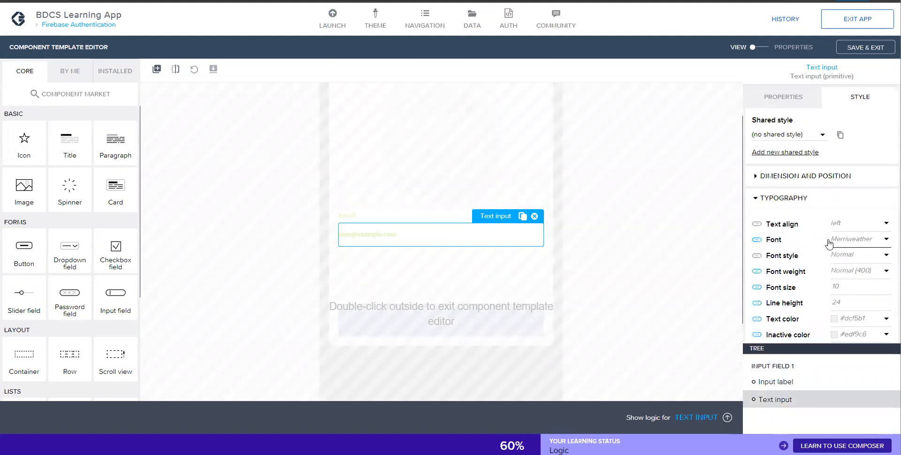
{"action": "scroll", "coordinate": [827, 237], "scroll_direction": "down", "scroll_amount": 1}
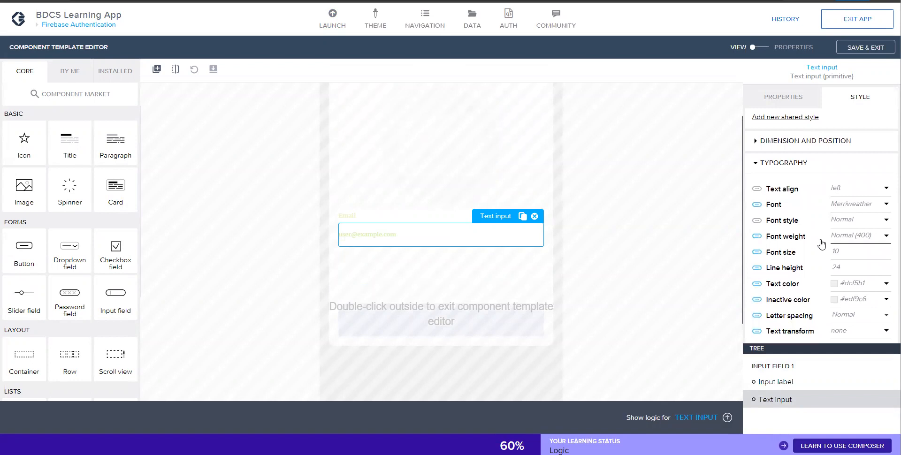
{"action": "scroll", "coordinate": [820, 243], "scroll_direction": "down", "scroll_amount": 1}
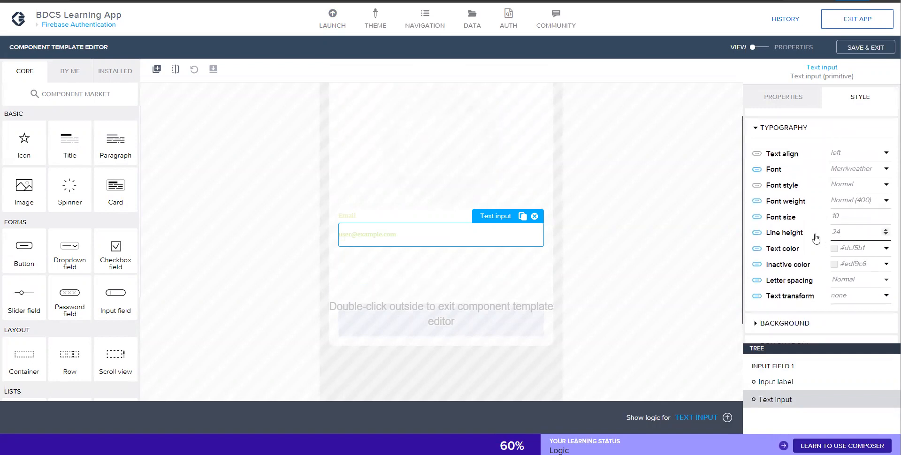
{"action": "left_click", "coordinate": [838, 249]}
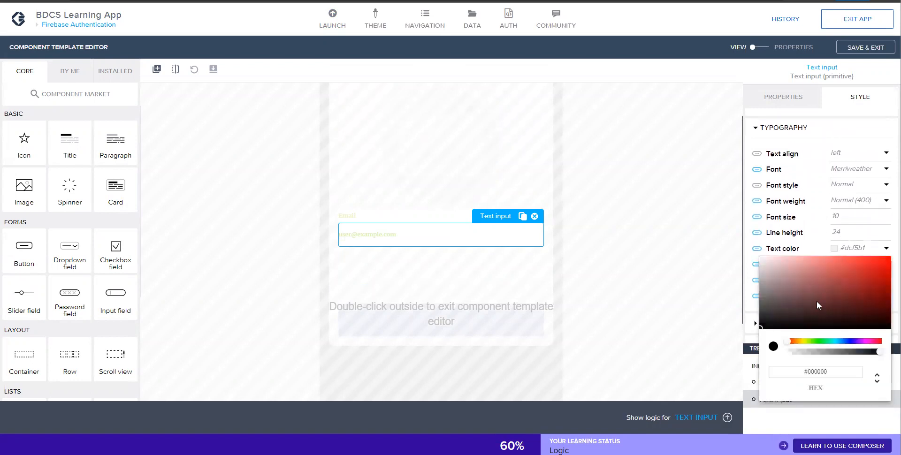
{"action": "left_click", "coordinate": [782, 318]}
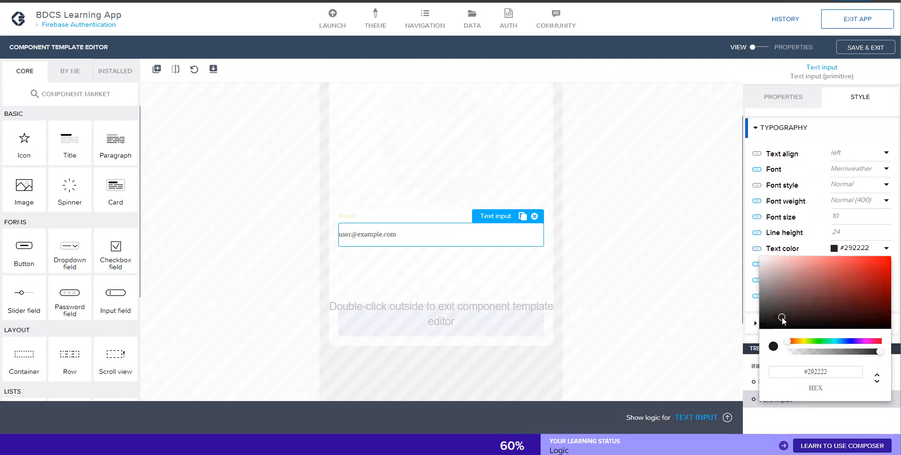
{"action": "left_click", "coordinate": [775, 323]}
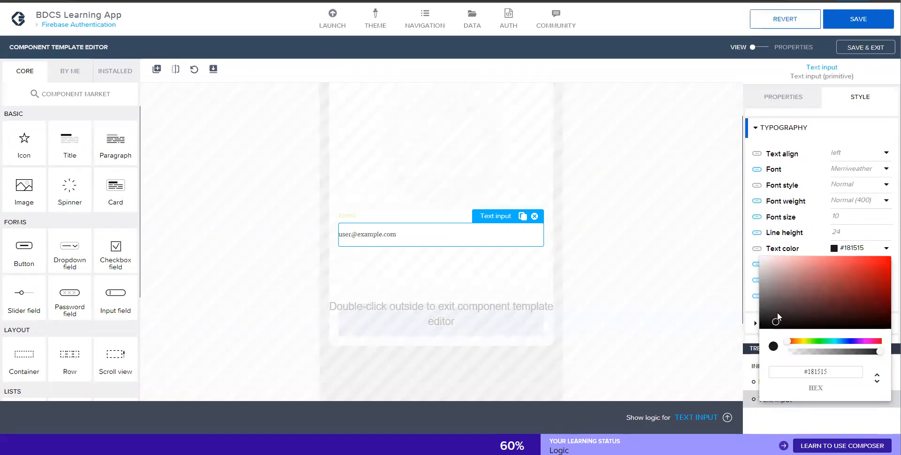
{"action": "left_click", "coordinate": [772, 294]}
{"action": "left_click", "coordinate": [772, 301]}
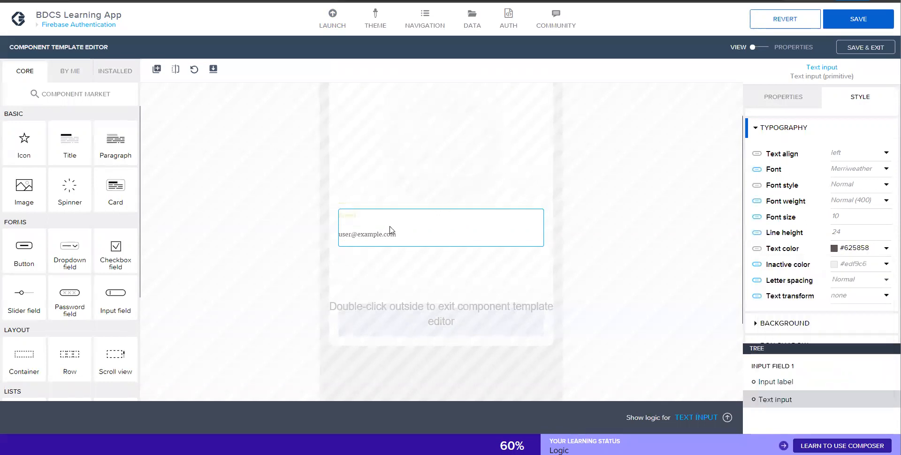
Set the Email label's text colour to #817474 and save the app
{"action": "left_click", "coordinate": [368, 217]}
{"action": "scroll", "coordinate": [816, 263], "scroll_direction": "down", "scroll_amount": 6}
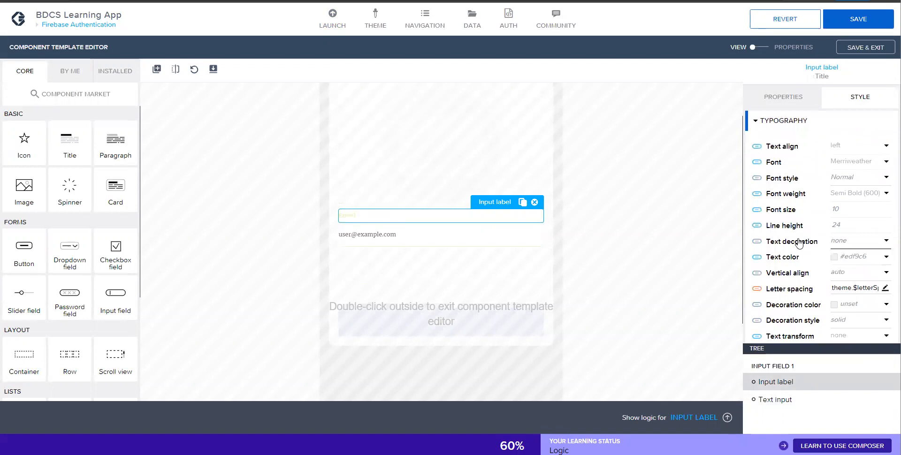
{"action": "left_click", "coordinate": [761, 258]}
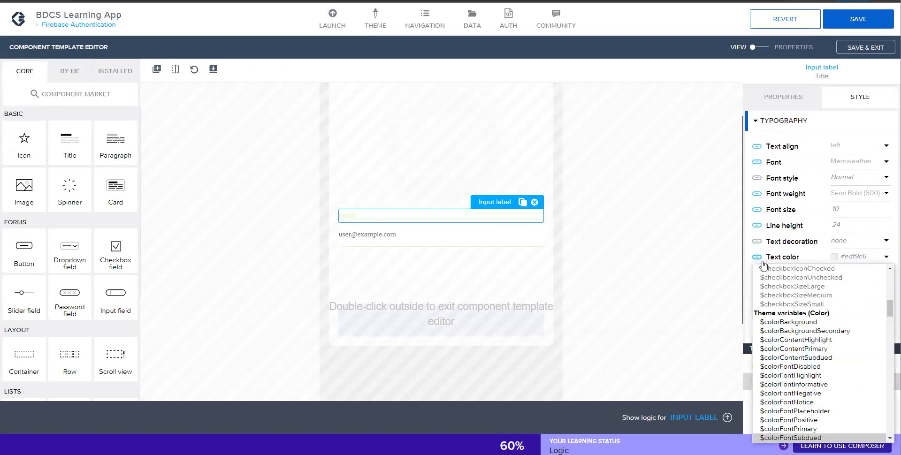
{"action": "left_click", "coordinate": [799, 255]}
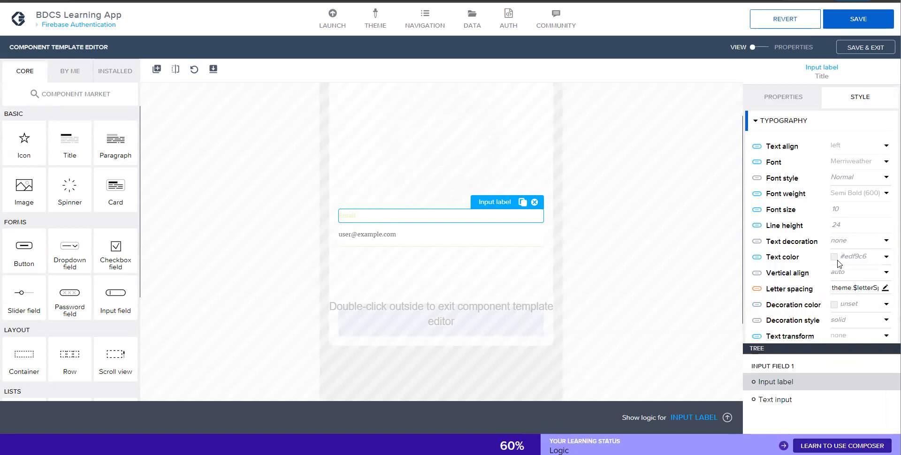
{"action": "left_click", "coordinate": [833, 258]}
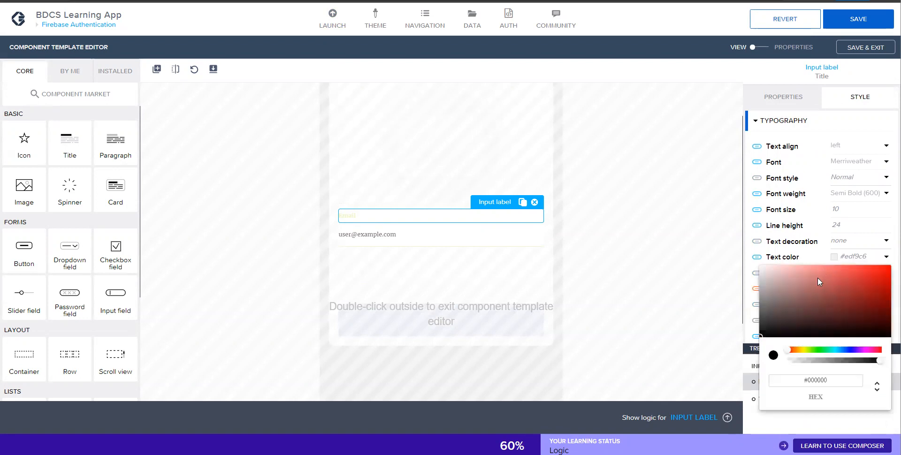
{"action": "left_click", "coordinate": [768, 316]}
{"action": "left_click", "coordinate": [773, 301]}
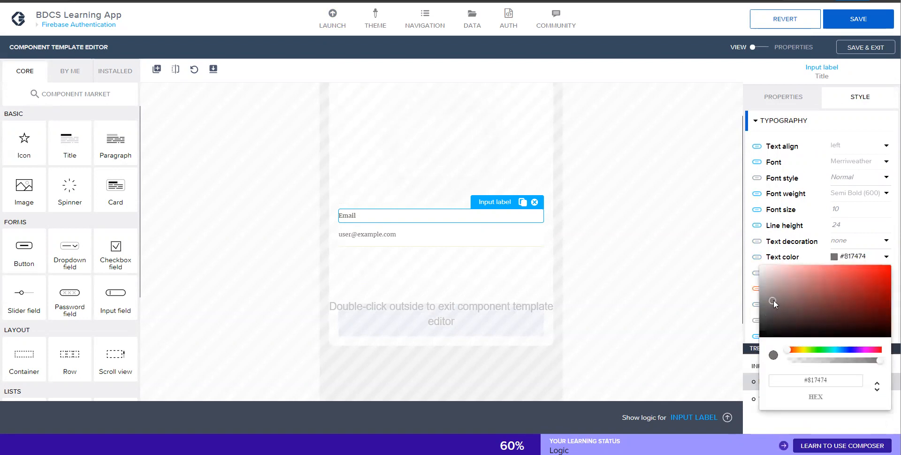
{"action": "left_click", "coordinate": [387, 242]}
{"action": "left_click", "coordinate": [845, 21]}
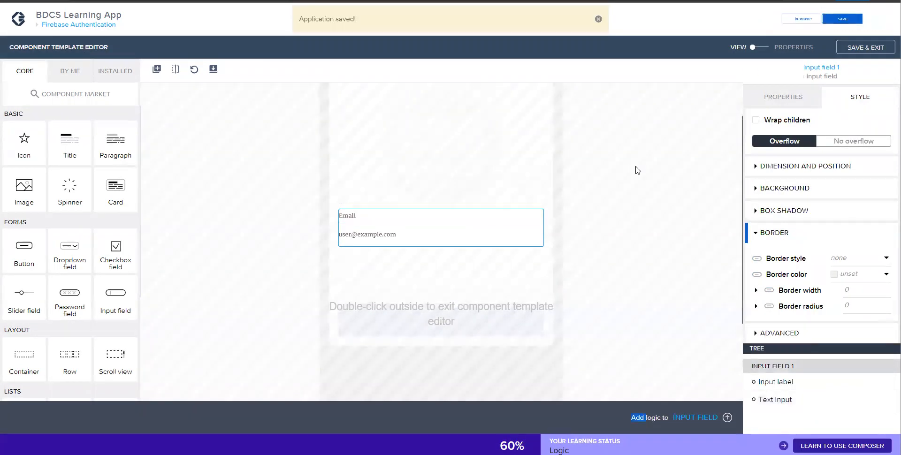
Leave the Email template and open the password field's component template
{"action": "double_click", "coordinate": [637, 170]}
{"action": "left_click", "coordinate": [459, 247]}
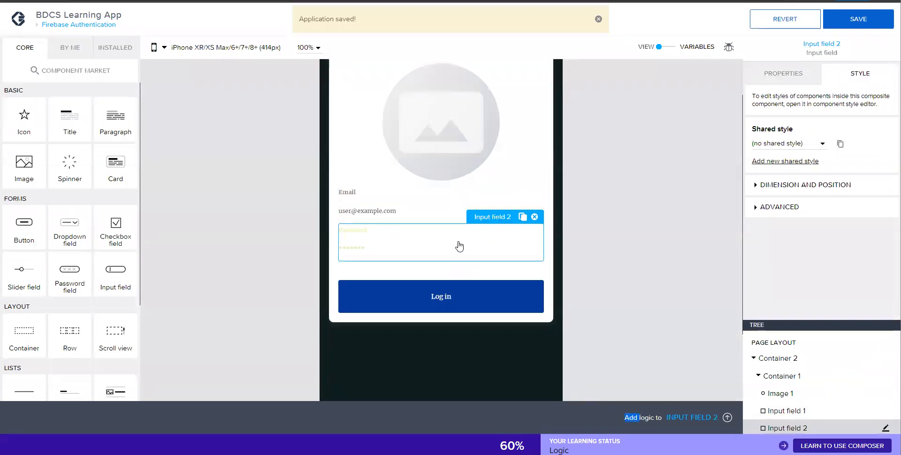
{"action": "double_click", "coordinate": [459, 246]}
{"action": "scroll", "coordinate": [814, 251], "scroll_direction": "down", "scroll_amount": 2}
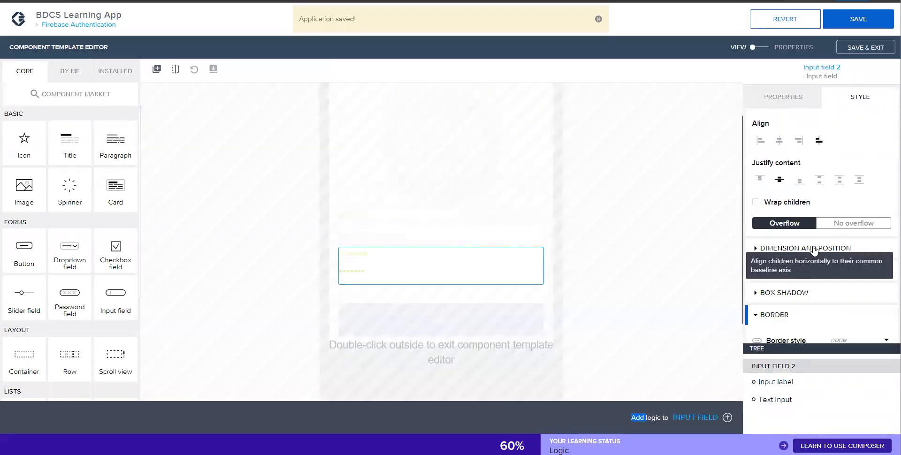
{"action": "scroll", "coordinate": [814, 251], "scroll_direction": "down", "scroll_amount": 2}
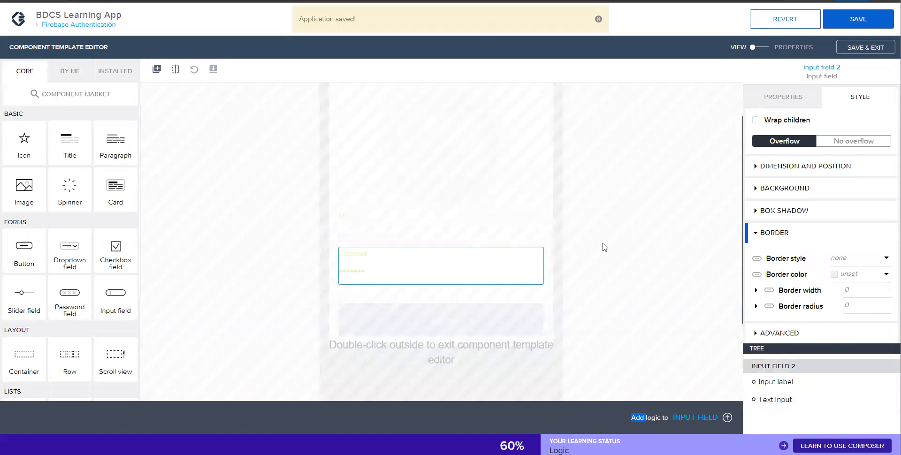
Set the password text input's text colour to #7b7878 and save
{"action": "left_click", "coordinate": [429, 277]}
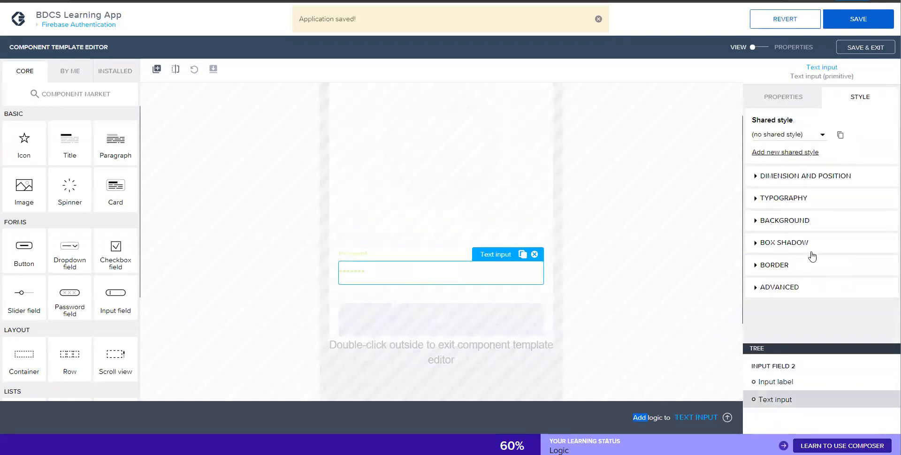
{"action": "left_click", "coordinate": [756, 204]}
{"action": "scroll", "coordinate": [793, 239], "scroll_direction": "down", "scroll_amount": 2}
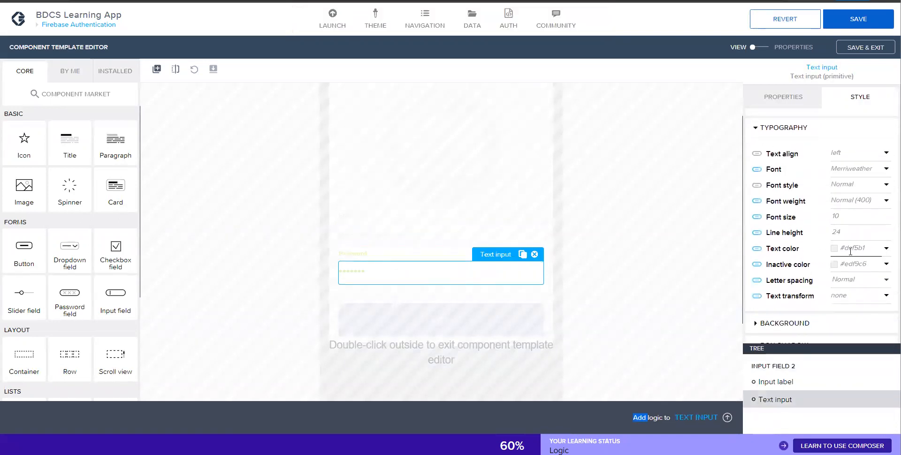
{"action": "left_click", "coordinate": [850, 251]}
{"action": "left_click", "coordinate": [777, 312]}
{"action": "left_click", "coordinate": [779, 304]}
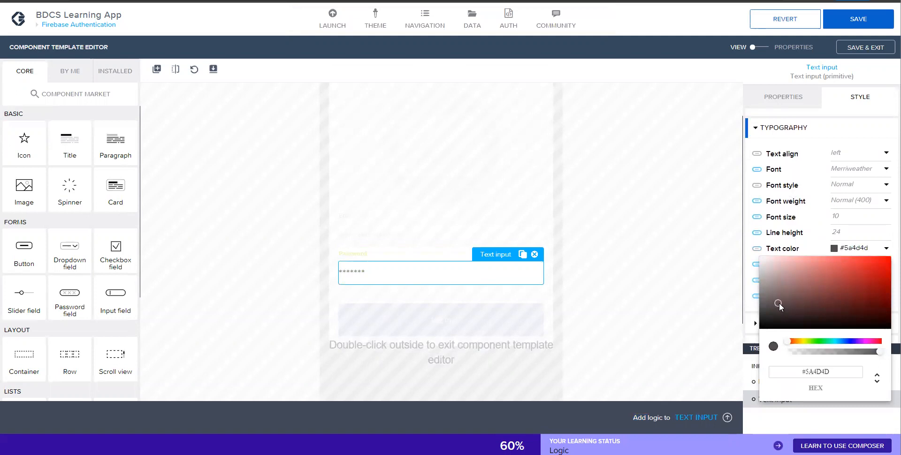
{"action": "left_click", "coordinate": [721, 282]}
{"action": "left_click", "coordinate": [865, 28]}
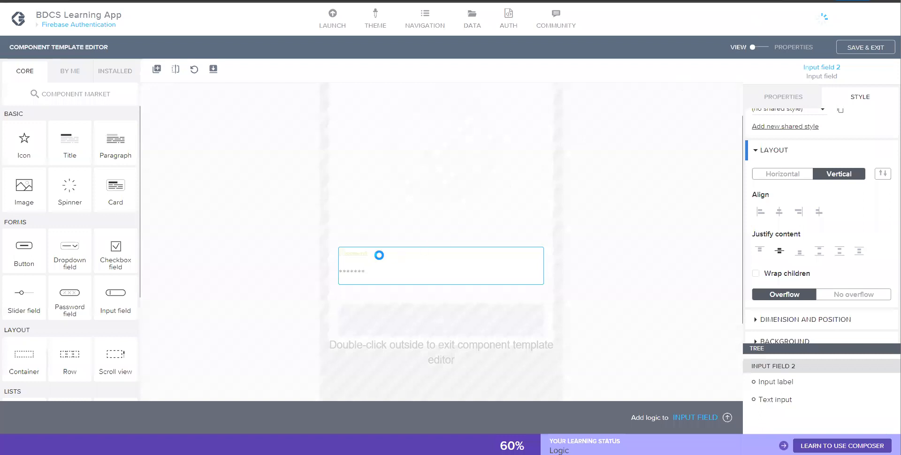
Set the Password label's text colour to #625a5a, save, and exit the template editor
{"action": "left_click", "coordinate": [775, 381]}
{"action": "scroll", "coordinate": [815, 261], "scroll_direction": "down", "scroll_amount": 5}
{"action": "scroll", "coordinate": [838, 259], "scroll_direction": "down", "scroll_amount": 1}
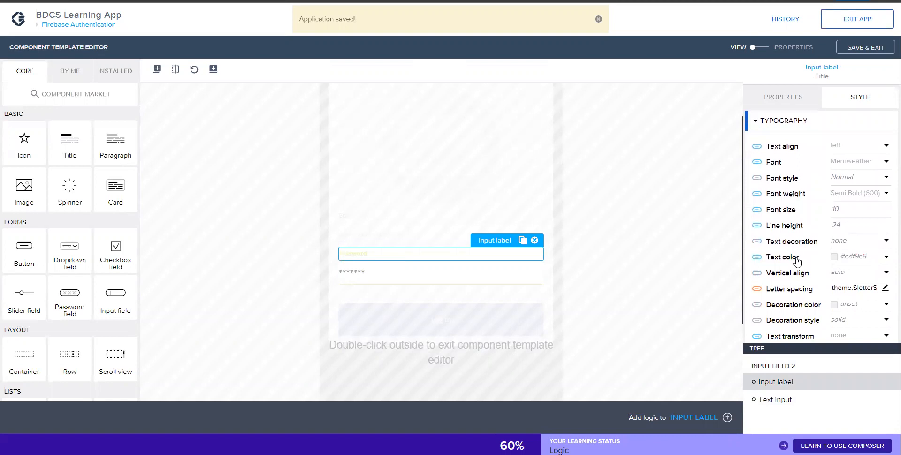
{"action": "left_click", "coordinate": [886, 256]}
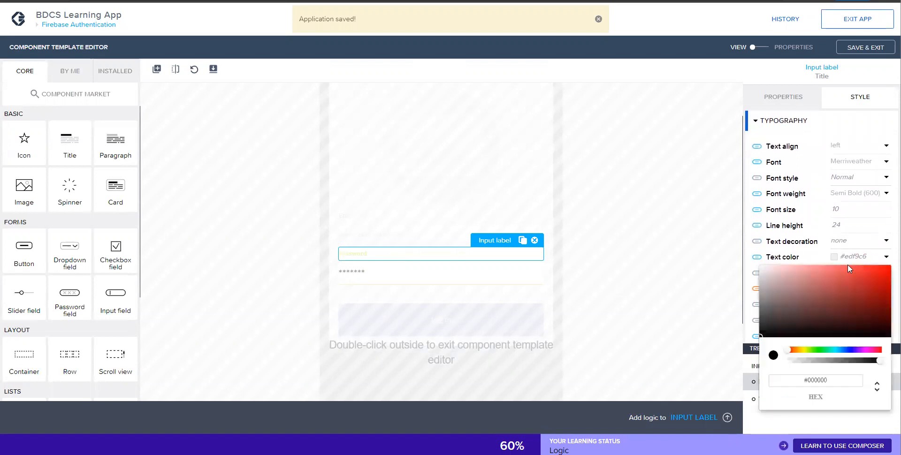
{"action": "mouse_move", "coordinate": [785, 288]}
{"action": "left_mouse_down"}
{"action": "mouse_move", "coordinate": [788, 299]}
{"action": "mouse_move", "coordinate": [771, 310]}
{"action": "left_mouse_up"}
{"action": "left_click", "coordinate": [717, 272]}
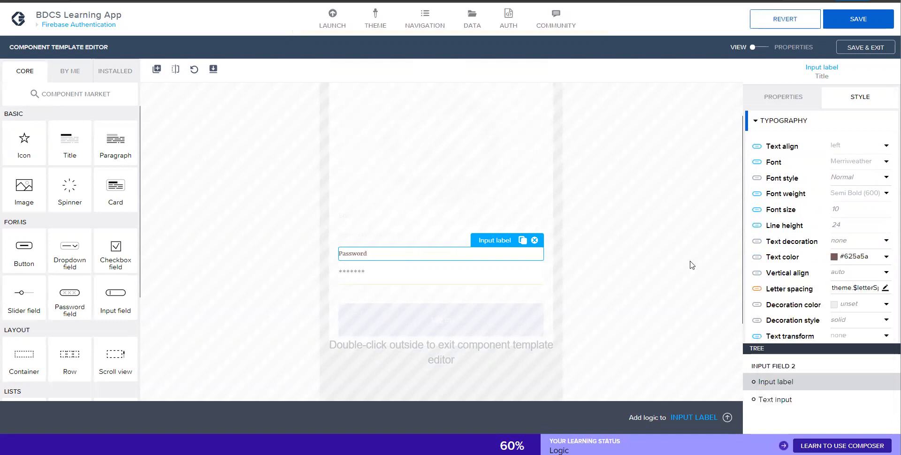
{"action": "left_click", "coordinate": [858, 20]}
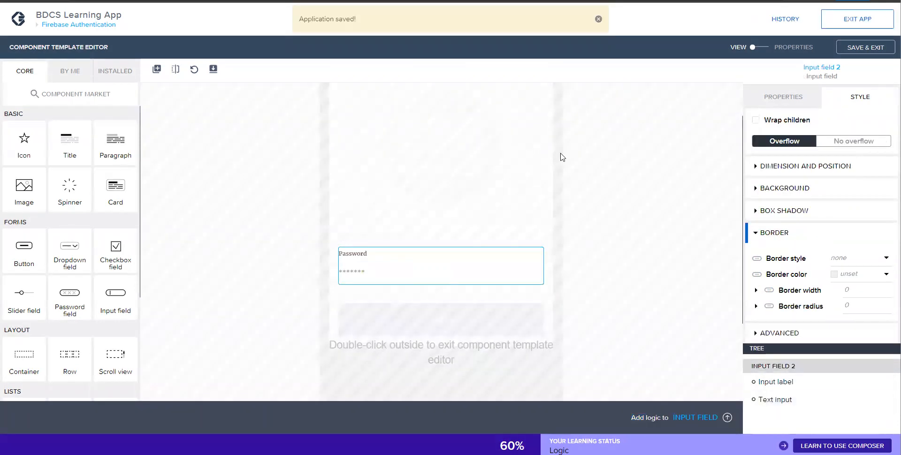
{"action": "double_click", "coordinate": [596, 109]}
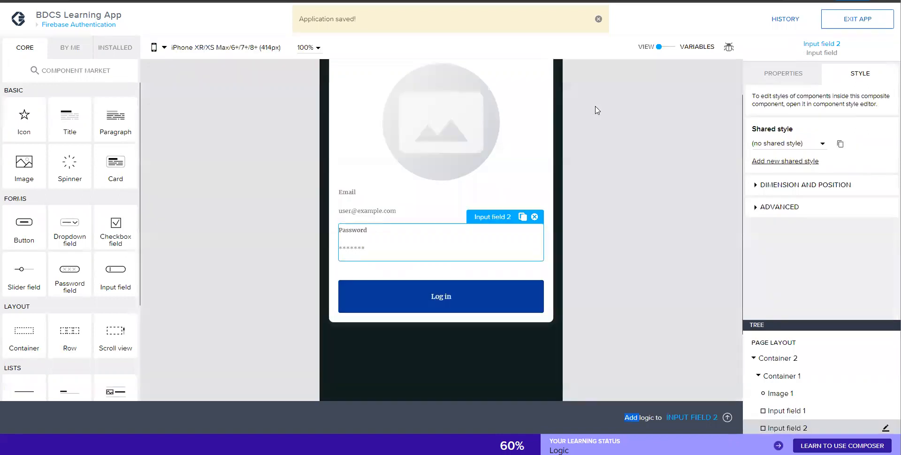
Reopen the BDCS Learning App preview from the web preview portal, then close the Launch page
{"action": "left_click", "coordinate": [599, 19]}
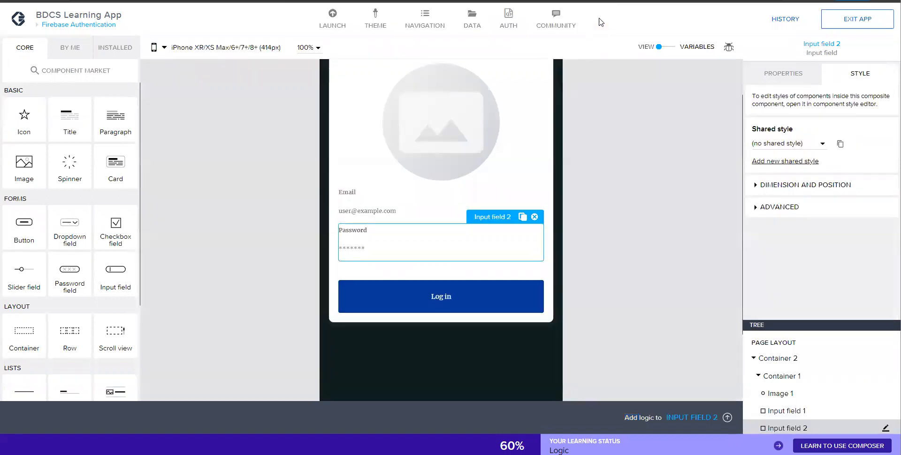
{"action": "left_click", "coordinate": [339, 17]}
{"action": "left_click", "coordinate": [342, 17]}
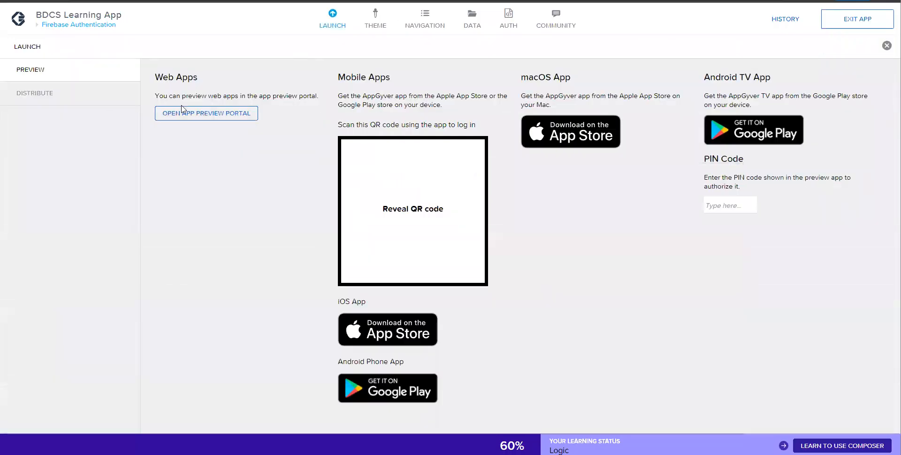
{"action": "left_click", "coordinate": [184, 113]}
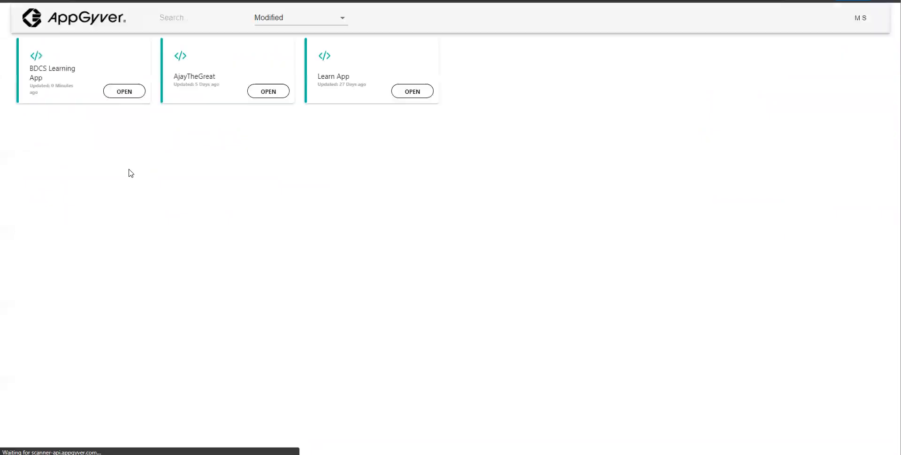
{"action": "left_click", "coordinate": [126, 94]}
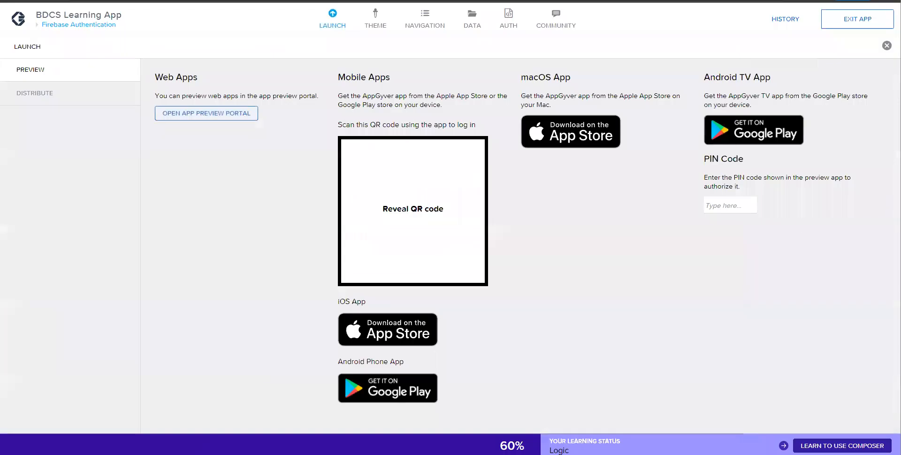
{"action": "left_click", "coordinate": [887, 46]}
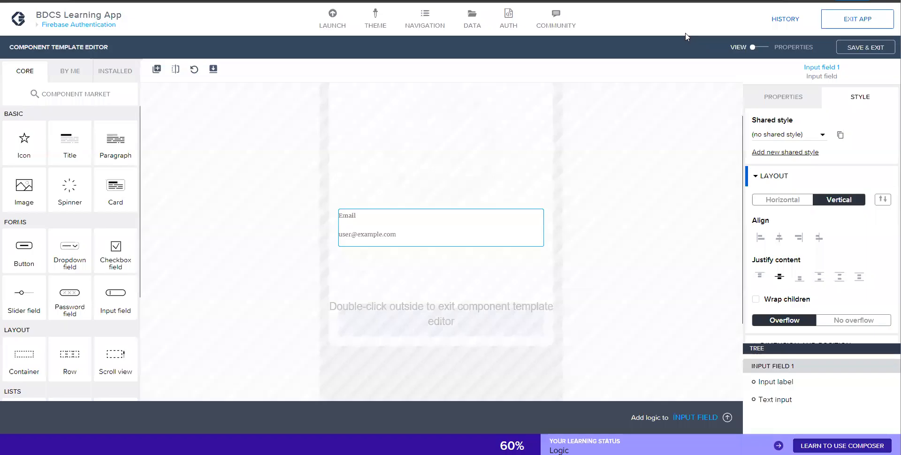
Set the Email text input's typography text colour to #625858
{"action": "left_click", "coordinate": [419, 236]}
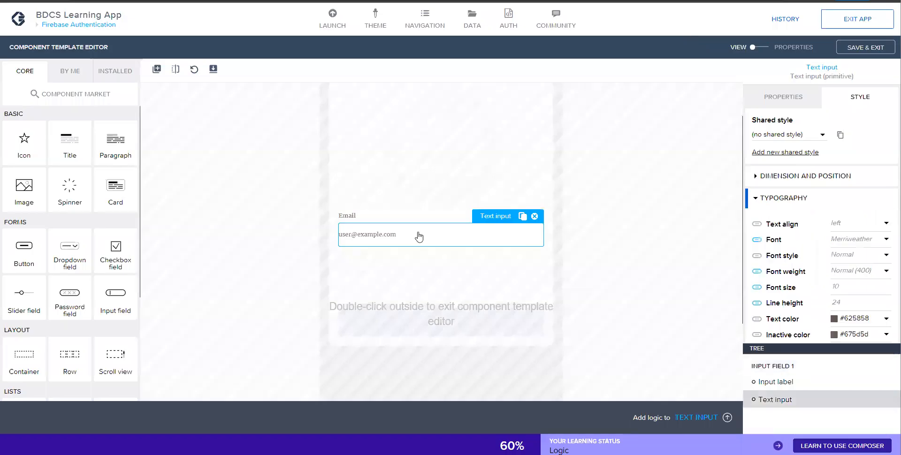
{"action": "scroll", "coordinate": [830, 239], "scroll_direction": "down", "scroll_amount": 3}
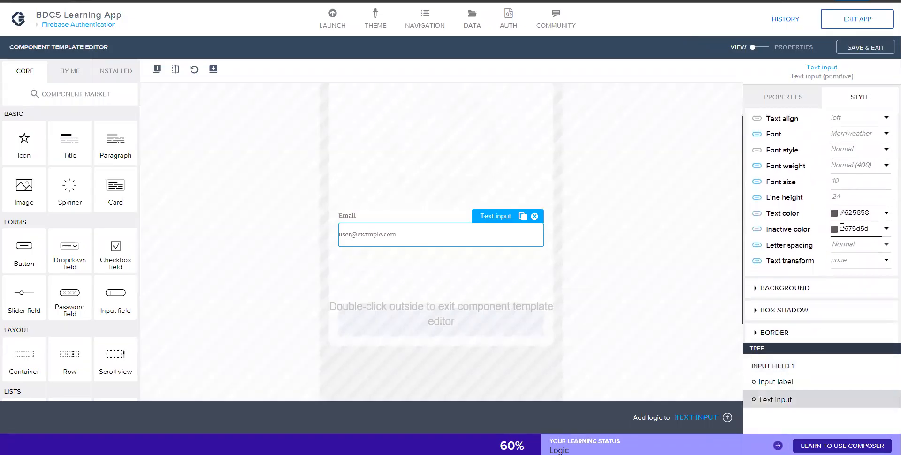
{"action": "double_click", "coordinate": [856, 212]}
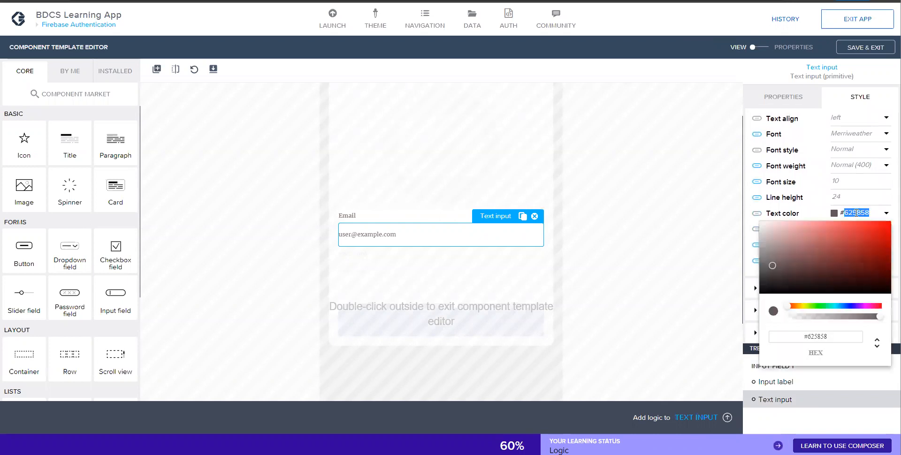
{"action": "left_click", "coordinate": [700, 248]}
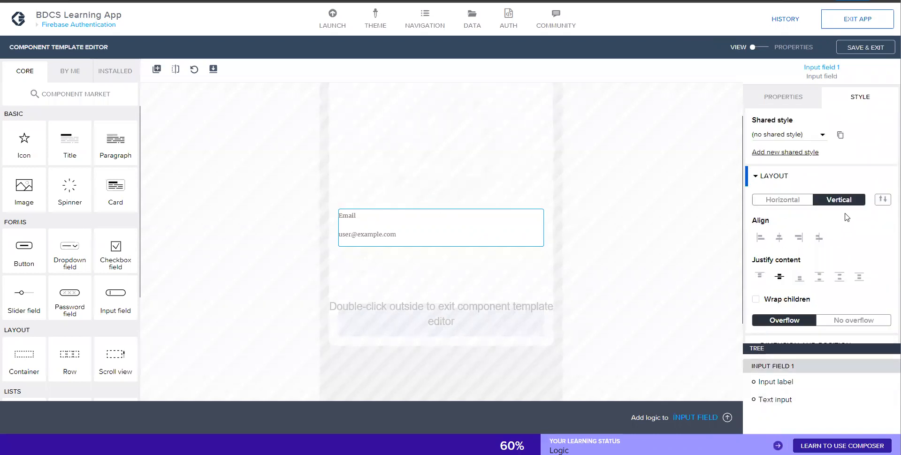
Set the Email text input's inactive colour to #675d5d and save the app
{"action": "left_click", "coordinate": [434, 237]}
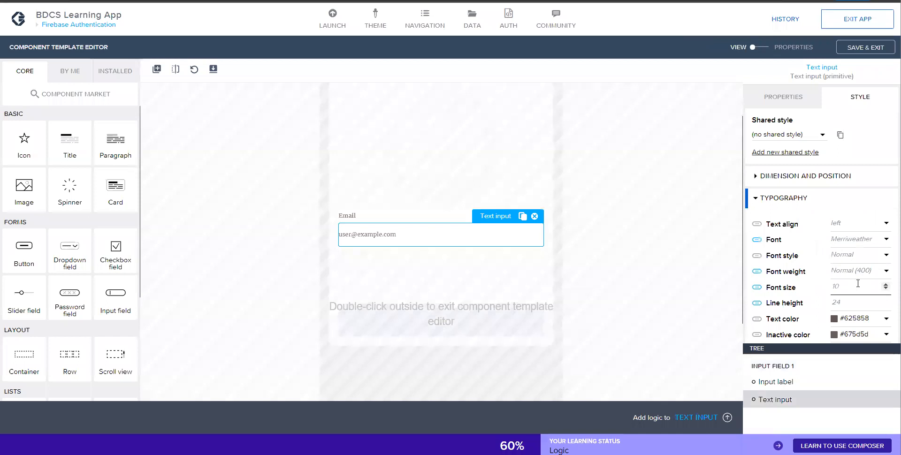
{"action": "scroll", "coordinate": [861, 273], "scroll_direction": "down", "scroll_amount": 2}
{"action": "double_click", "coordinate": [862, 265]}
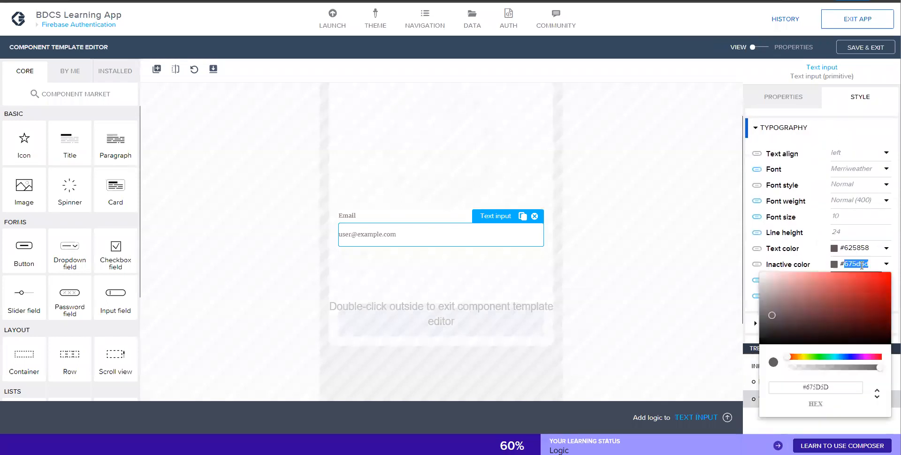
{"action": "left_click", "coordinate": [660, 250]}
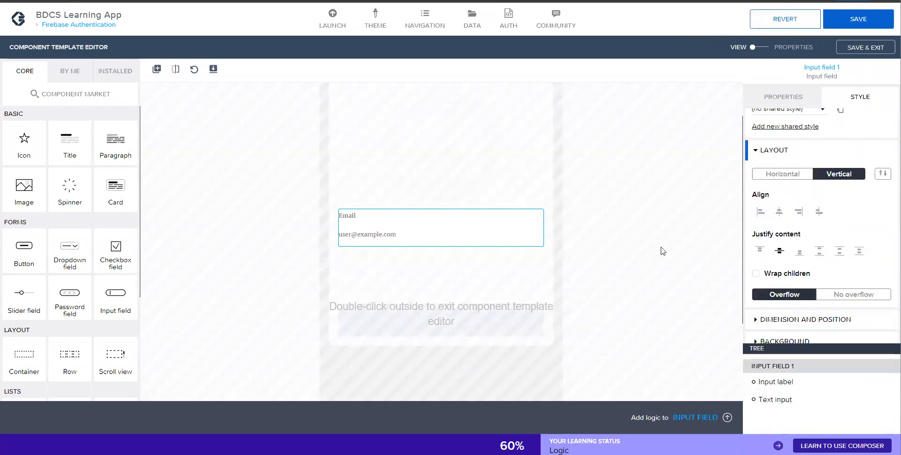
{"action": "left_click", "coordinate": [861, 18]}
Open the Password field's template and check its text input's current text colour value
{"action": "double_click", "coordinate": [601, 254]}
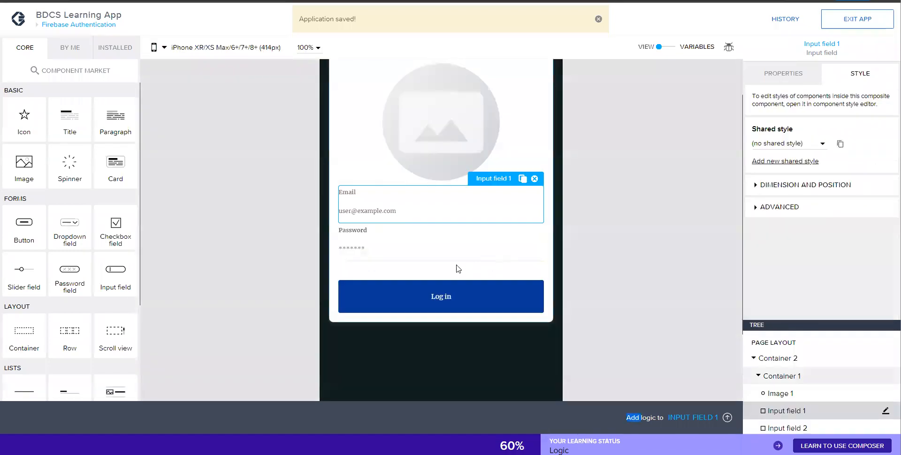
{"action": "double_click", "coordinate": [377, 249]}
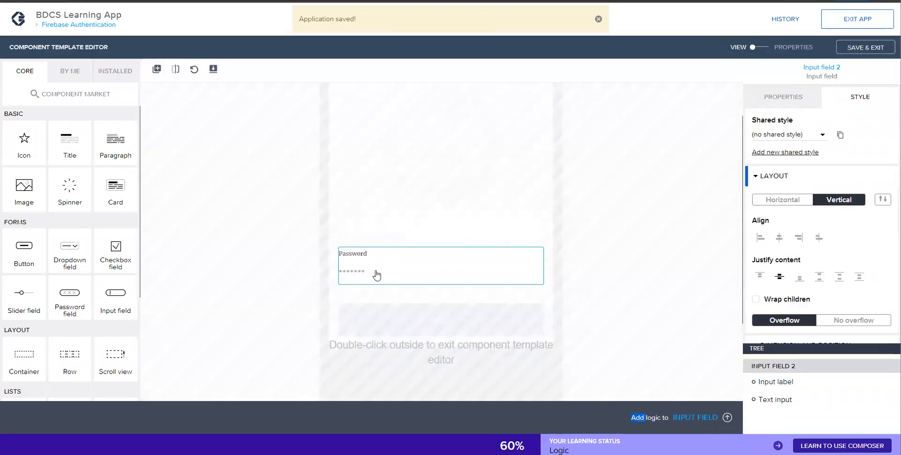
{"action": "left_click", "coordinate": [375, 276]}
{"action": "scroll", "coordinate": [821, 257], "scroll_direction": "down", "scroll_amount": 2}
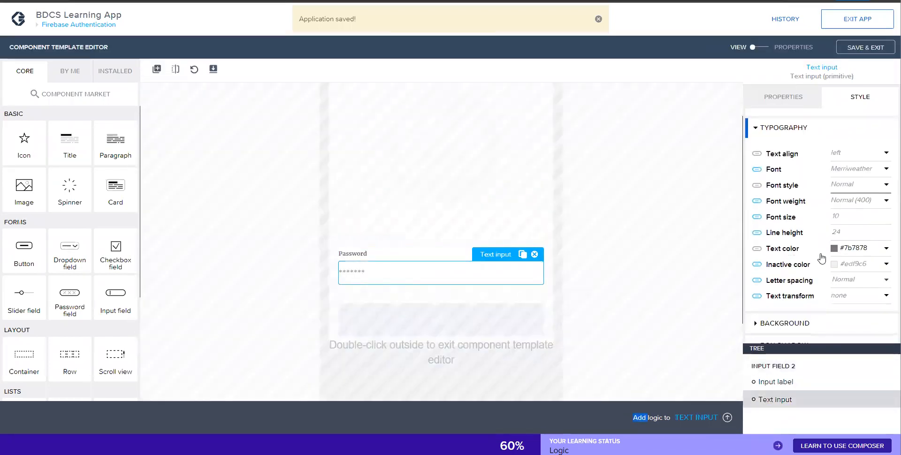
{"action": "left_click", "coordinate": [870, 253]}
{"action": "double_click", "coordinate": [870, 253]}
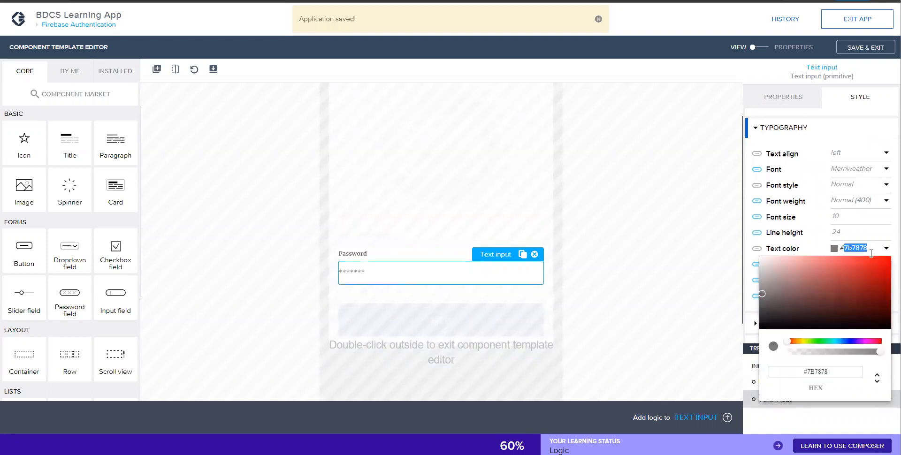
{"action": "left_click", "coordinate": [636, 262]}
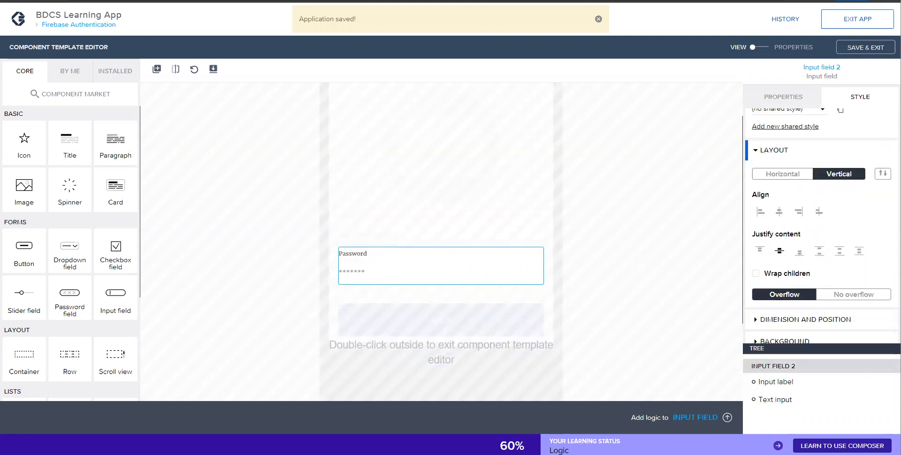
Set the Password text input's inactive colour to #7b7878 and save the app
{"action": "left_click", "coordinate": [477, 273]}
{"action": "left_click", "coordinate": [859, 308]}
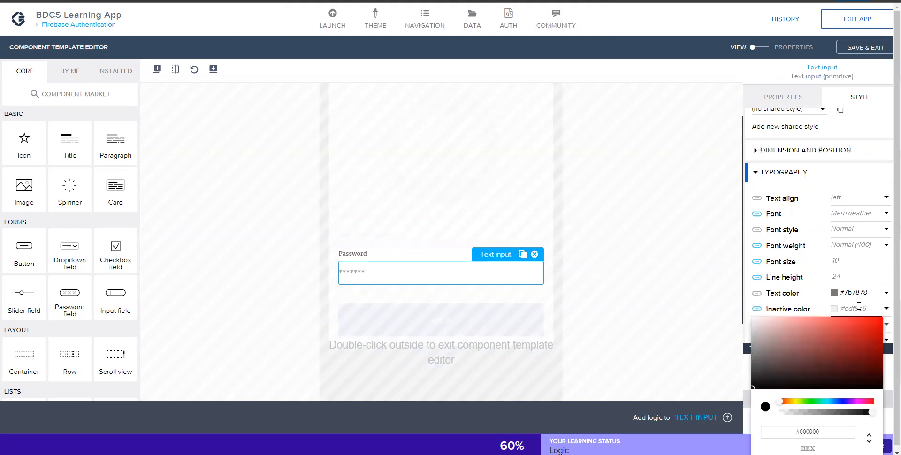
{"action": "left_click", "coordinate": [688, 297]}
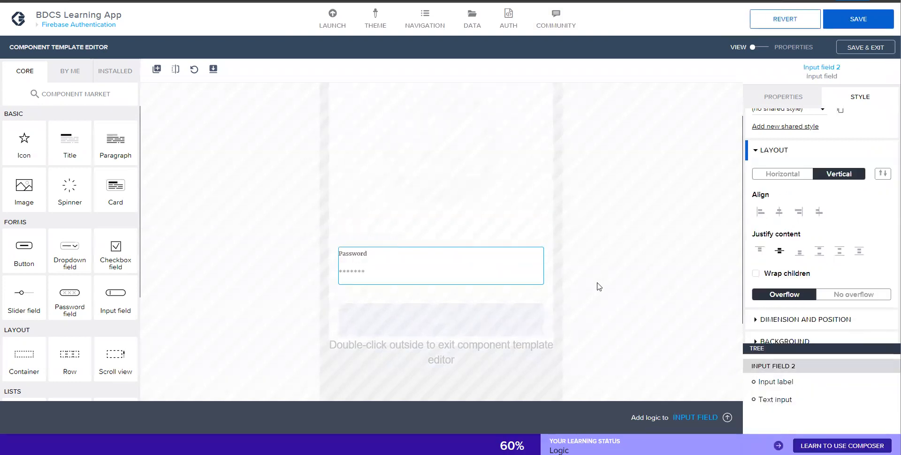
{"action": "left_click", "coordinate": [477, 277]}
{"action": "scroll", "coordinate": [845, 261], "scroll_direction": "down", "scroll_amount": 3}
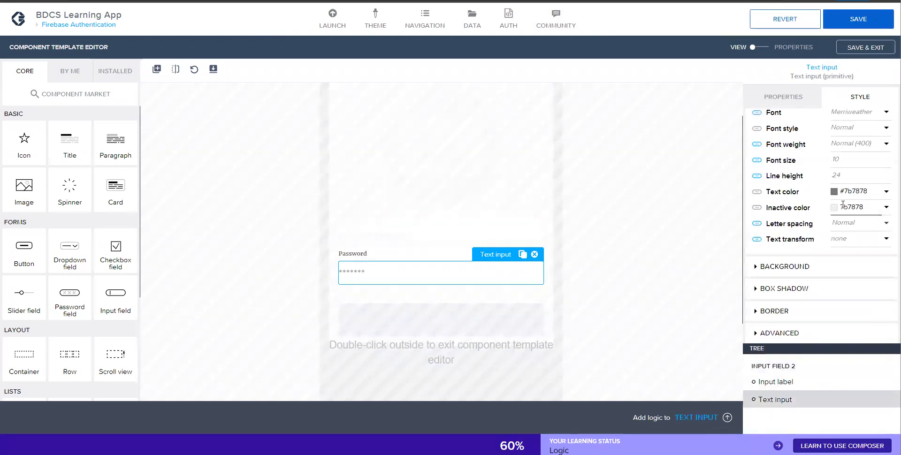
{"action": "left_click", "coordinate": [843, 205]}
{"action": "type", "text": "#"}
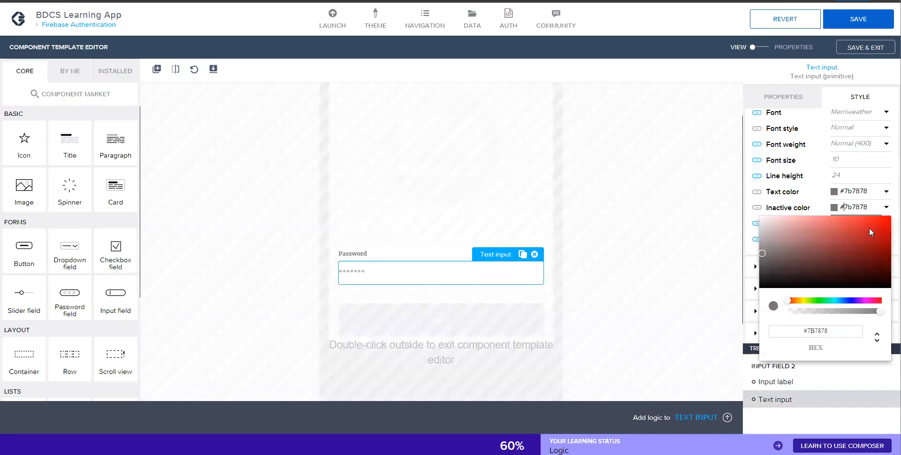
{"action": "left_click", "coordinate": [650, 218]}
{"action": "left_click", "coordinate": [649, 221]}
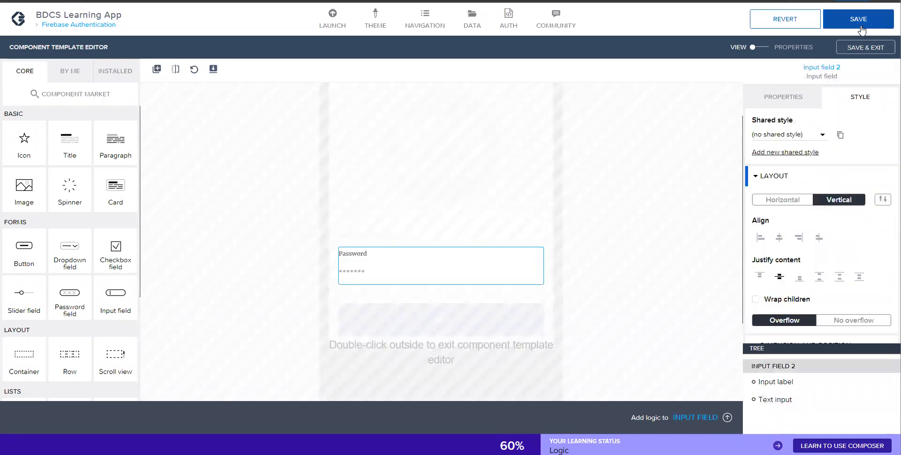
{"action": "double_click", "coordinate": [539, 198]}
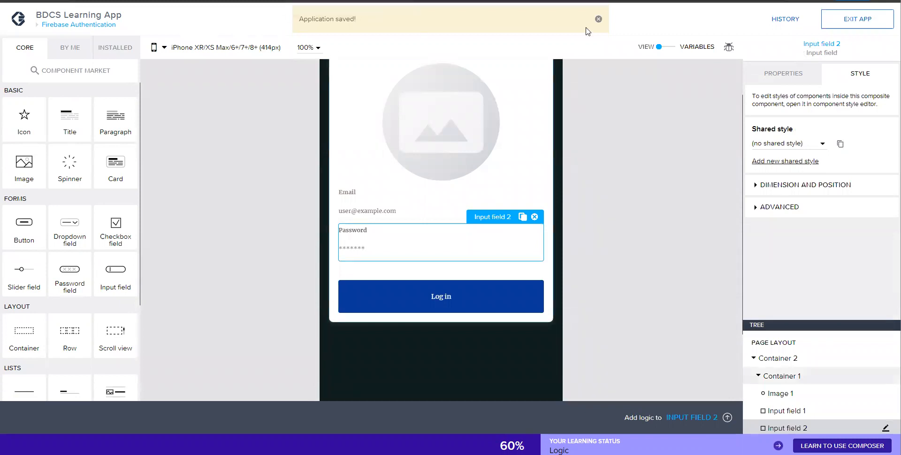
Open the BDCS Learning App's web preview from the App Preview Portal
{"action": "left_click", "coordinate": [598, 19]}
{"action": "left_click", "coordinate": [332, 19]}
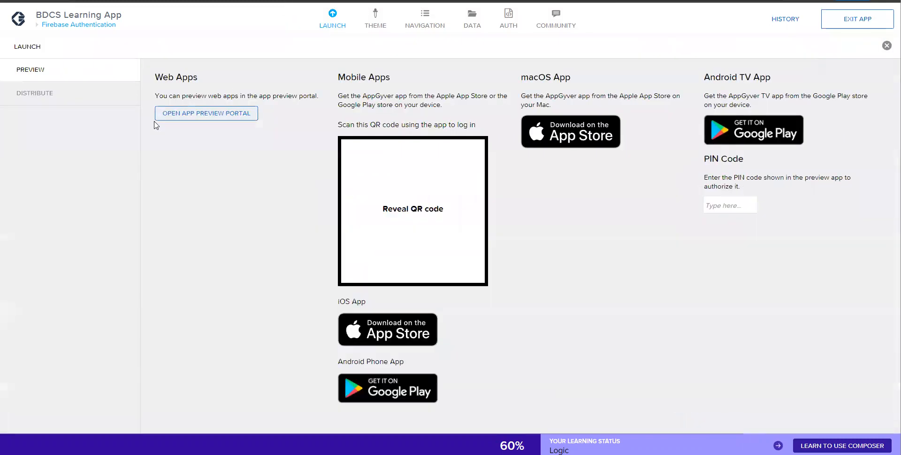
{"action": "left_click", "coordinate": [187, 118]}
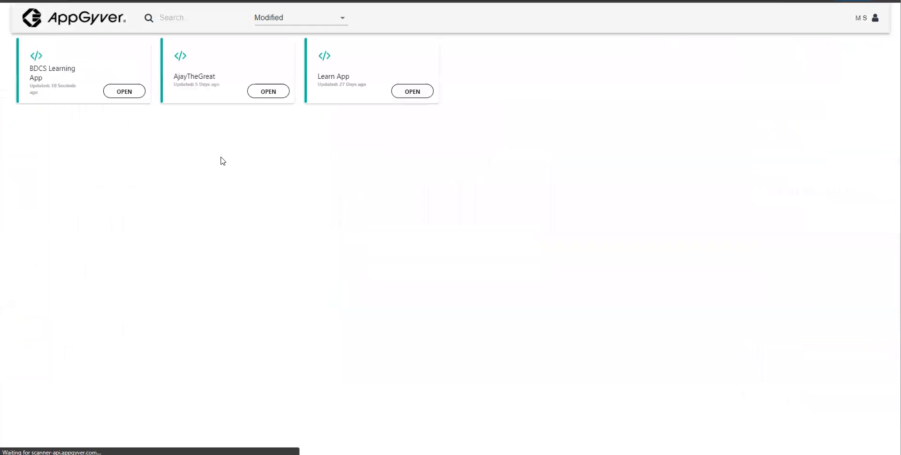
{"action": "left_click", "coordinate": [125, 91]}
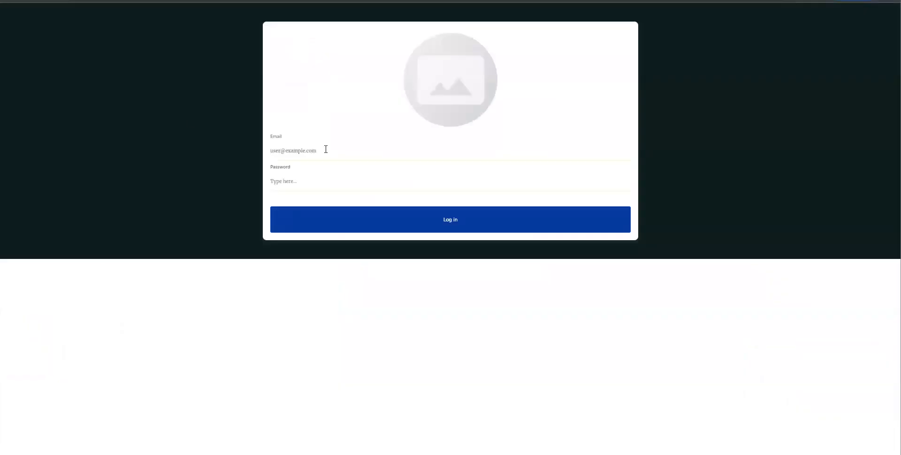
Sign in to the preview with the test user's email and password
{"action": "key", "text": "Tab"}
{"action": "type", "text": "1"}
{"action": "left_click", "coordinate": [351, 209]}
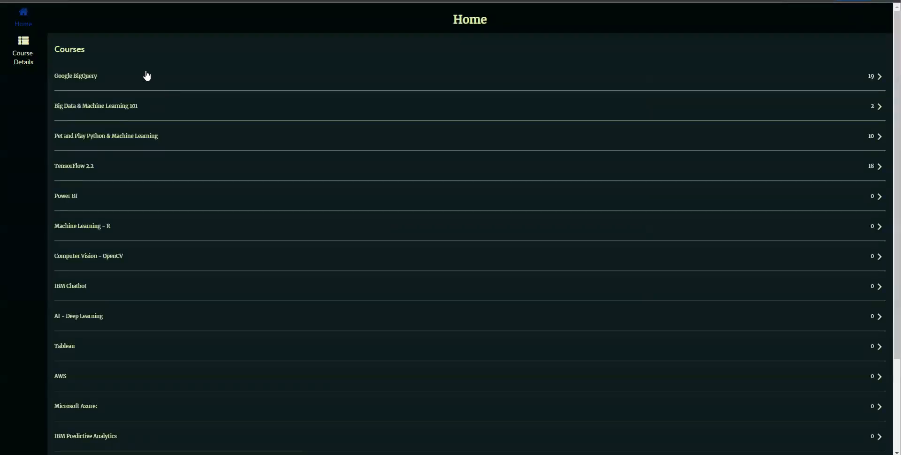
View the empty Course Details page, then return Home and open the Google BigQuery course
{"action": "left_click", "coordinate": [23, 50]}
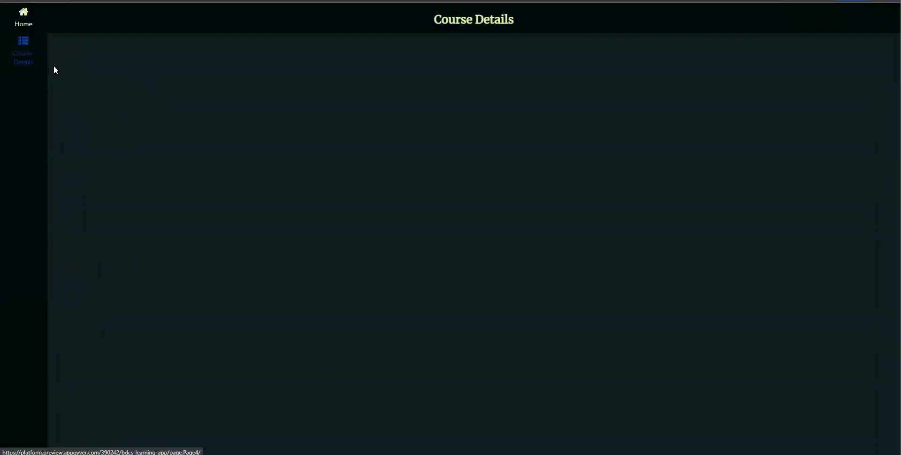
{"action": "left_click", "coordinate": [23, 16]}
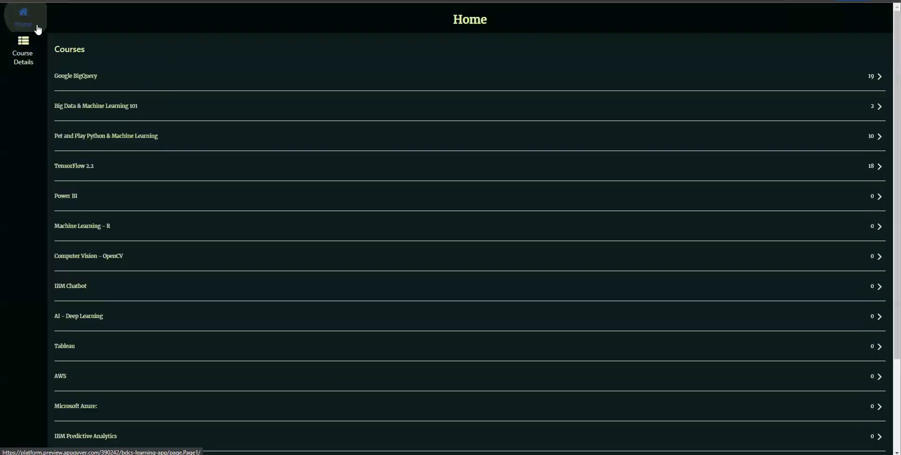
{"action": "left_click", "coordinate": [96, 83]}
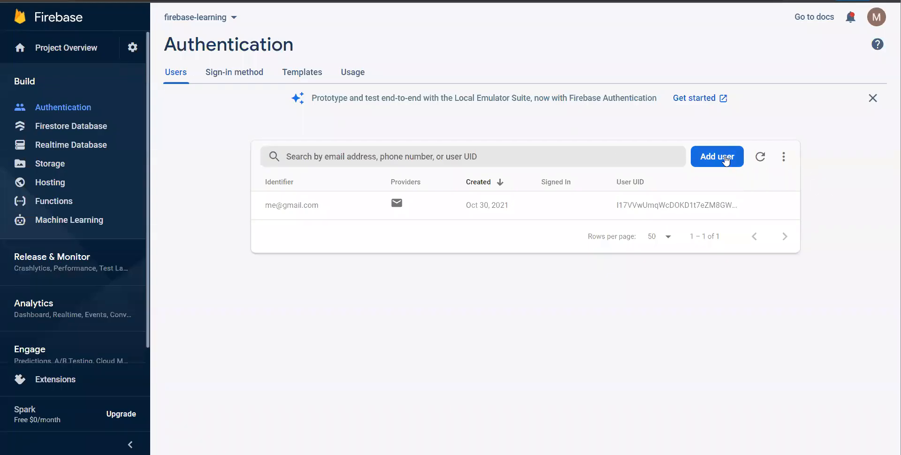
{"action": "left_click", "coordinate": [726, 160]}
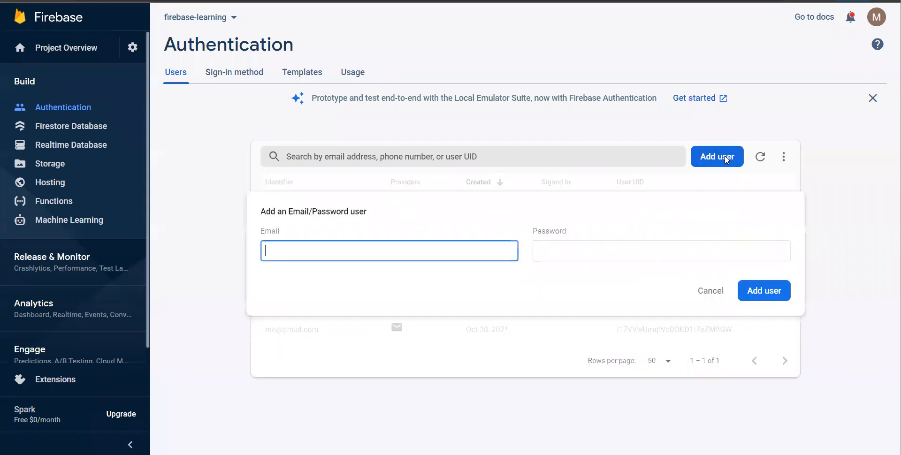
{"action": "left_click", "coordinate": [719, 291]}
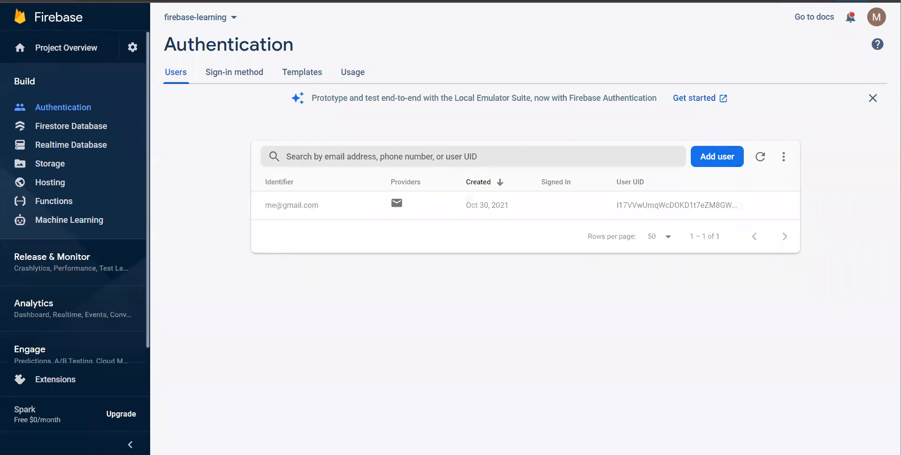